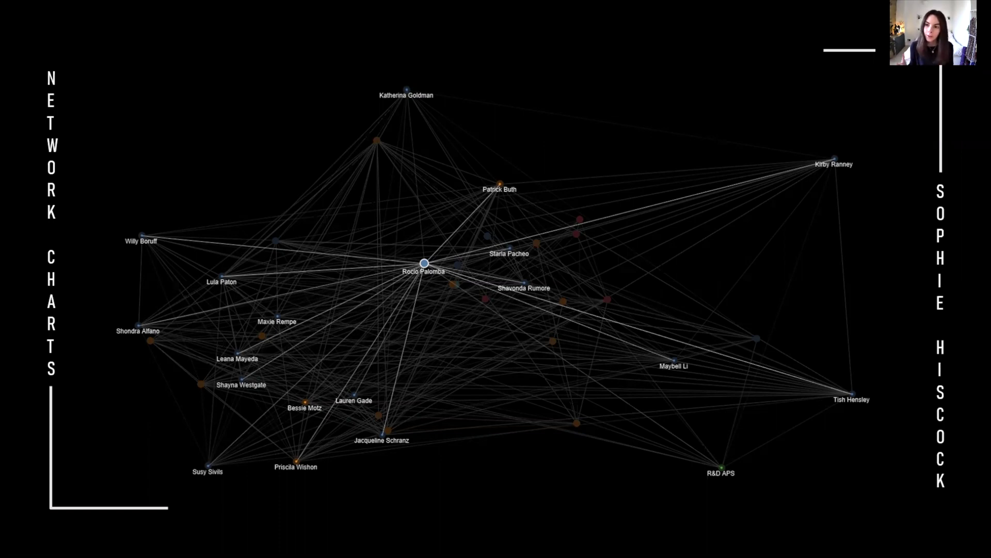
Advance the slideshow from the network-chart title slide to the 'What is a network?' definition slide.
key(Right)
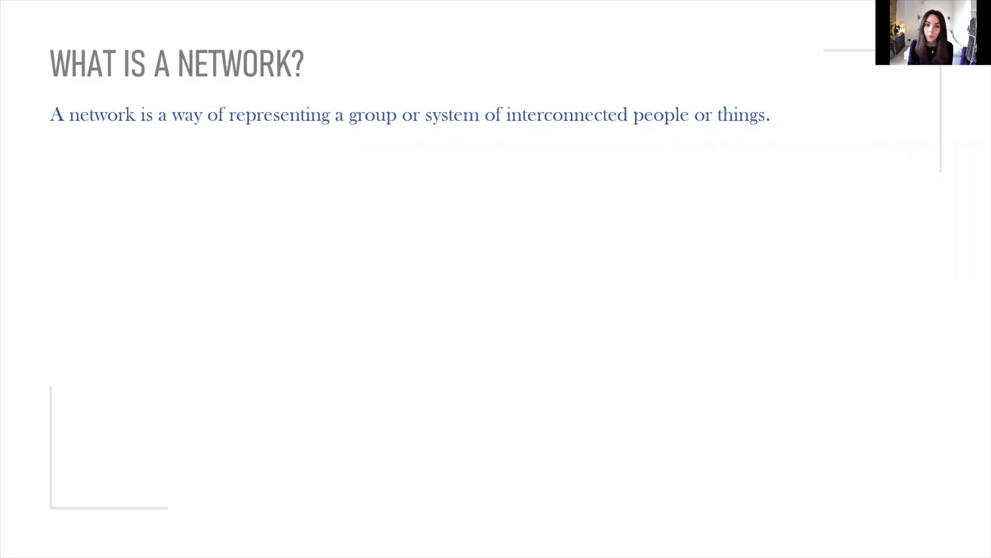
Reveal the example diagram of connected people and named nodes with its six-handshakes caption.
key(Right)
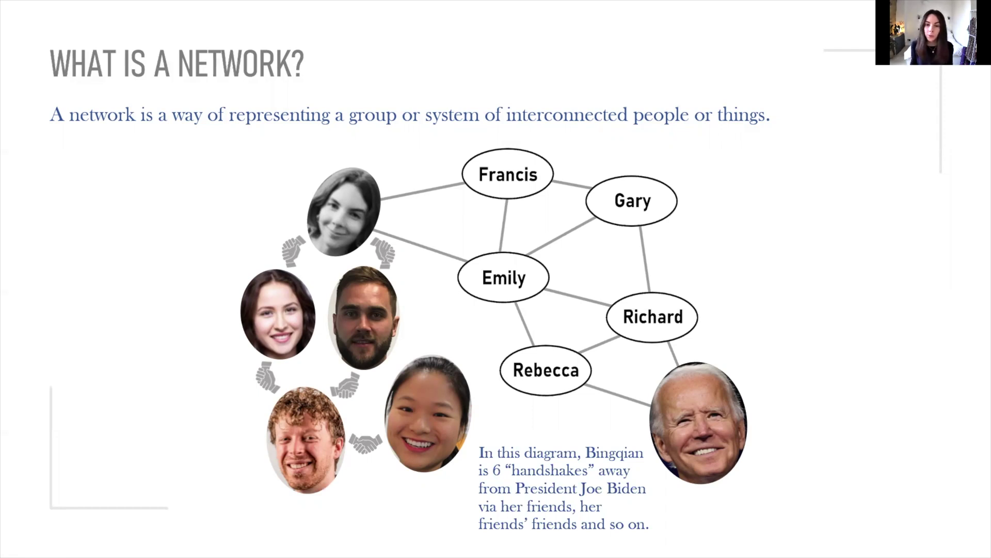
Reveal the node and edge labels, then advance to the source and target node slide.
key(Right)
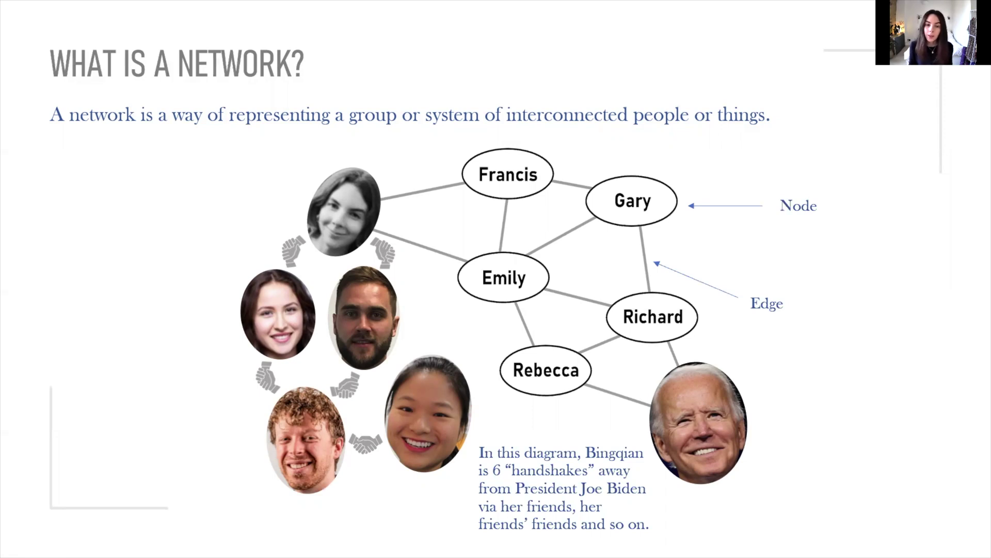
key(Right)
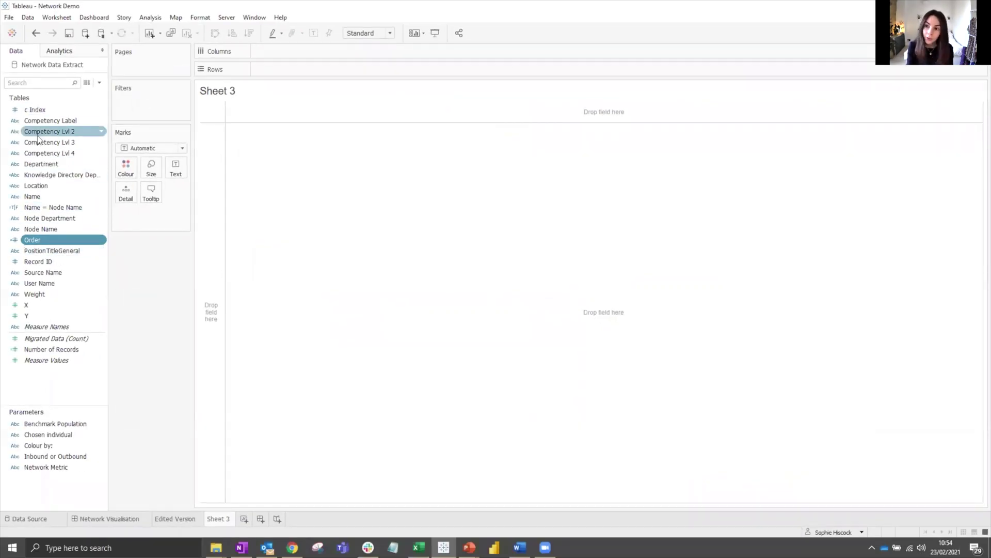
right_click(58, 207)
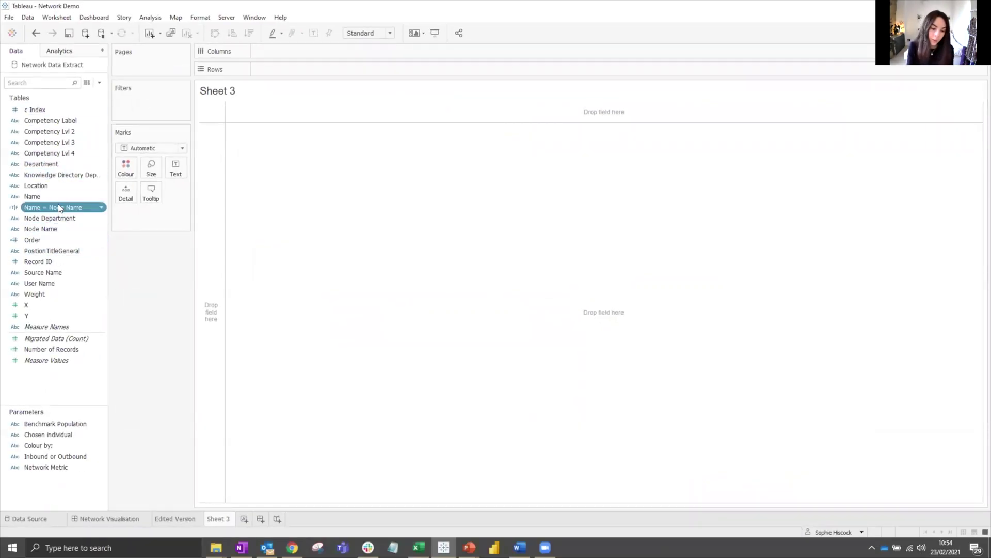
click(84, 255)
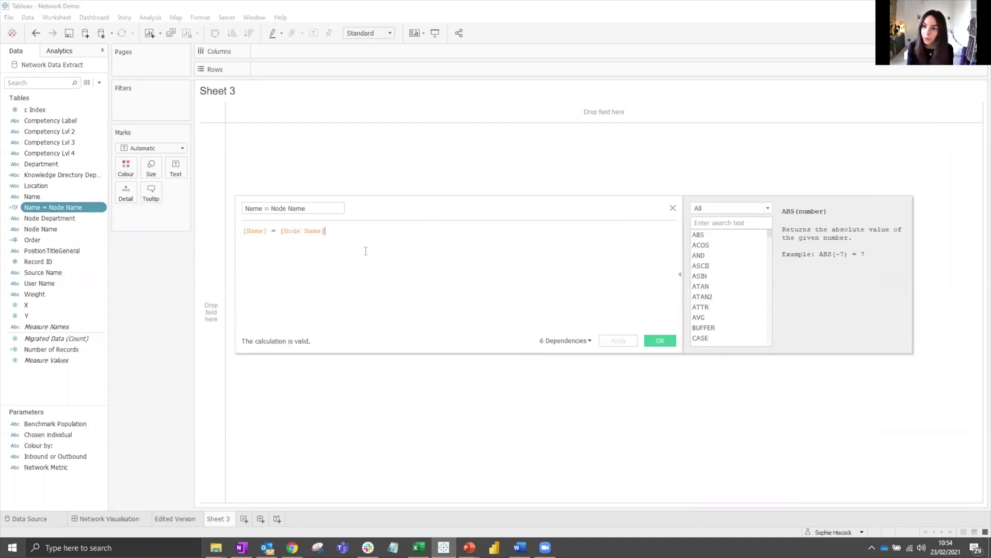
click(673, 208)
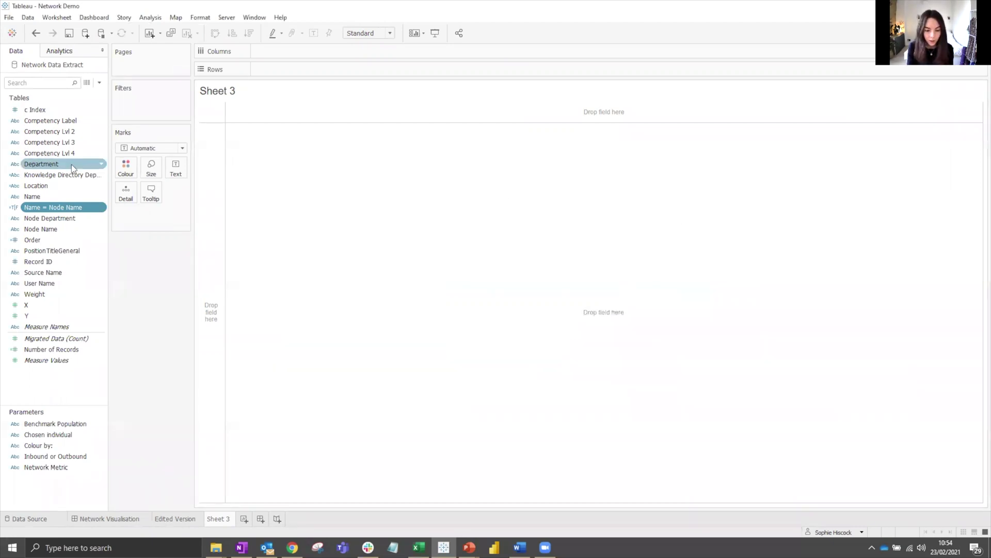
Plot Y against X twice as a dual axis with synchronised vertical axes.
mouse_move(36, 306)
mouse_down()
mouse_move(290, 65)
mouse_move(290, 52)
mouse_up()
drag(32, 315, 308, 70)
drag(37, 316, 371, 70)
click(407, 69)
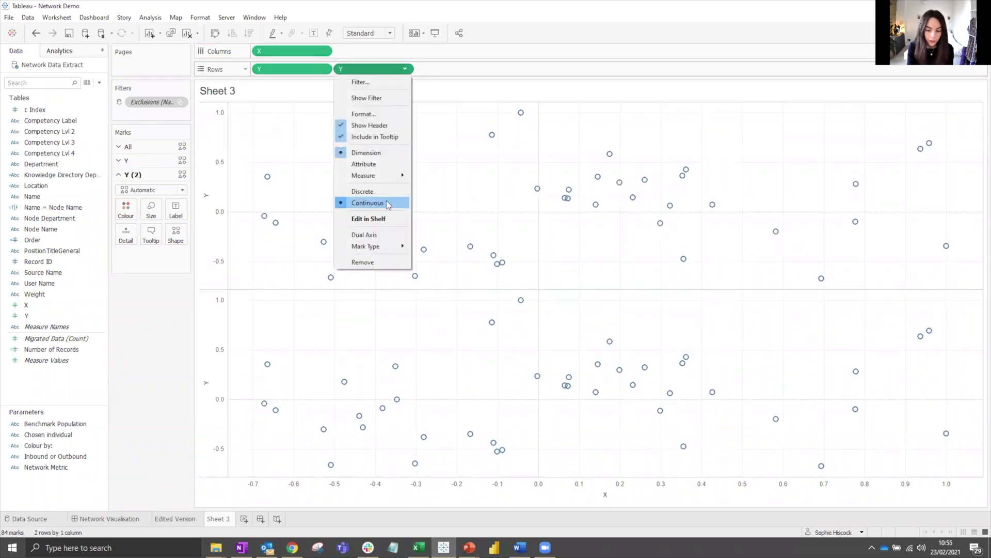
click(378, 234)
right_click(213, 163)
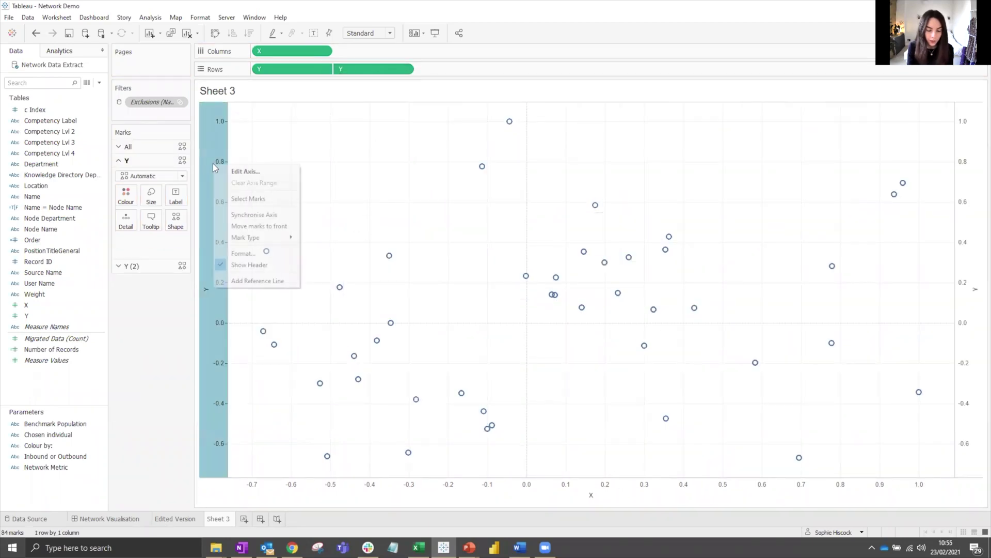
click(247, 215)
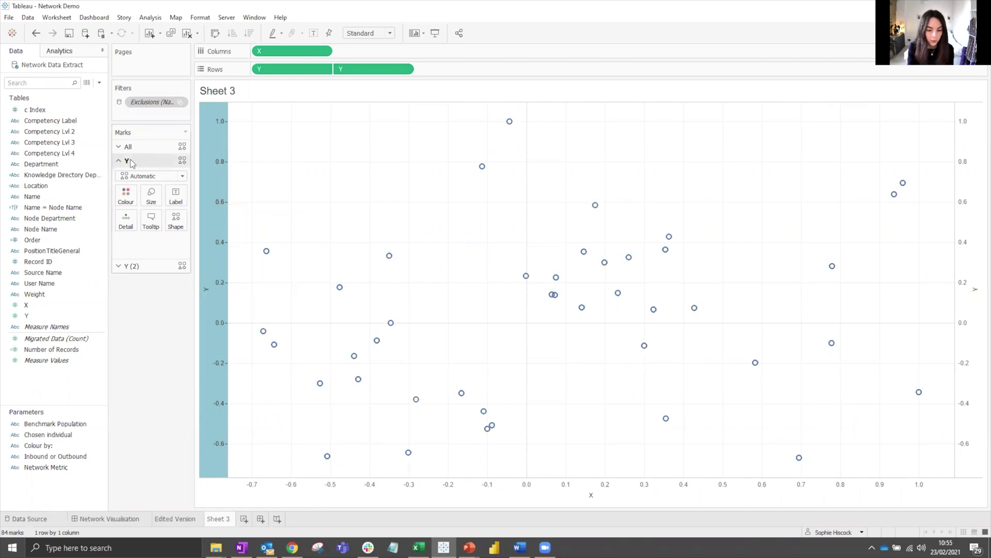
Draw the first Y layer as lines joined into edges by c Index on Path.
click(150, 176)
click(140, 217)
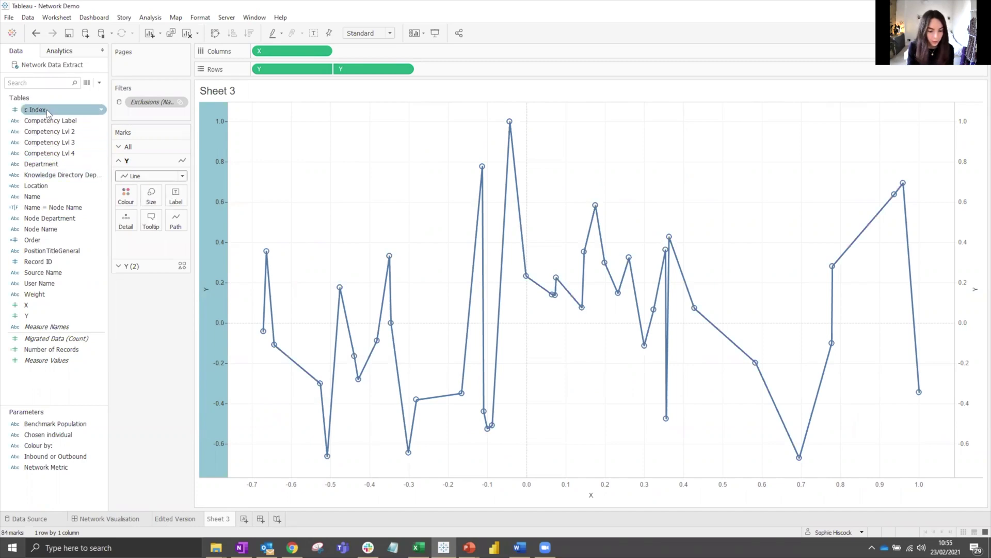
drag(48, 111, 125, 230)
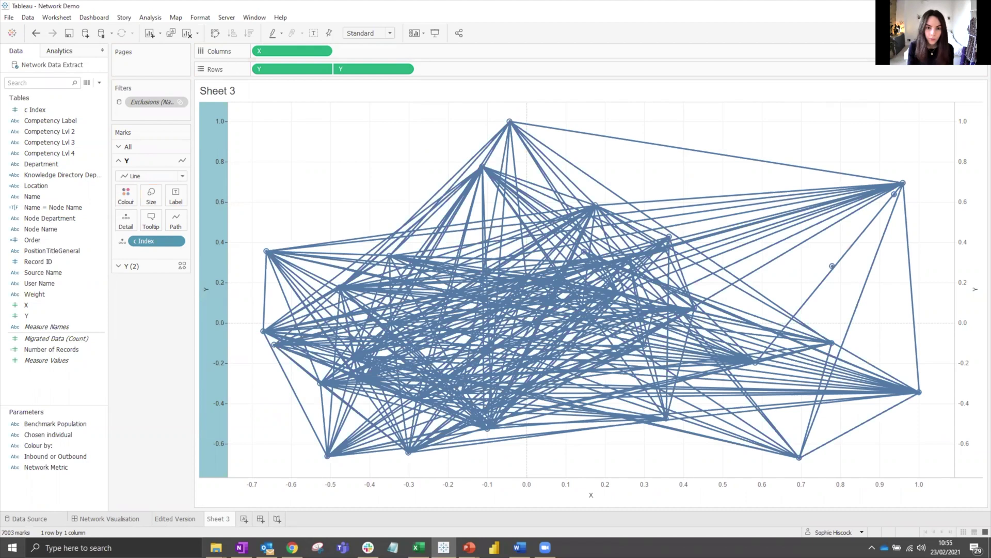
Draw the second Y layer as circles sized by Name = Node Name.
click(126, 268)
click(155, 190)
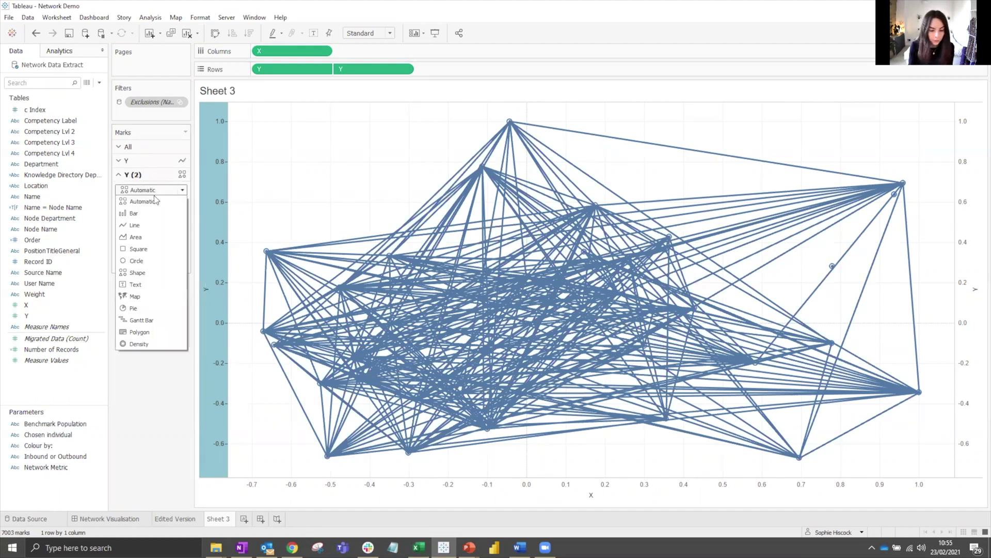
click(137, 261)
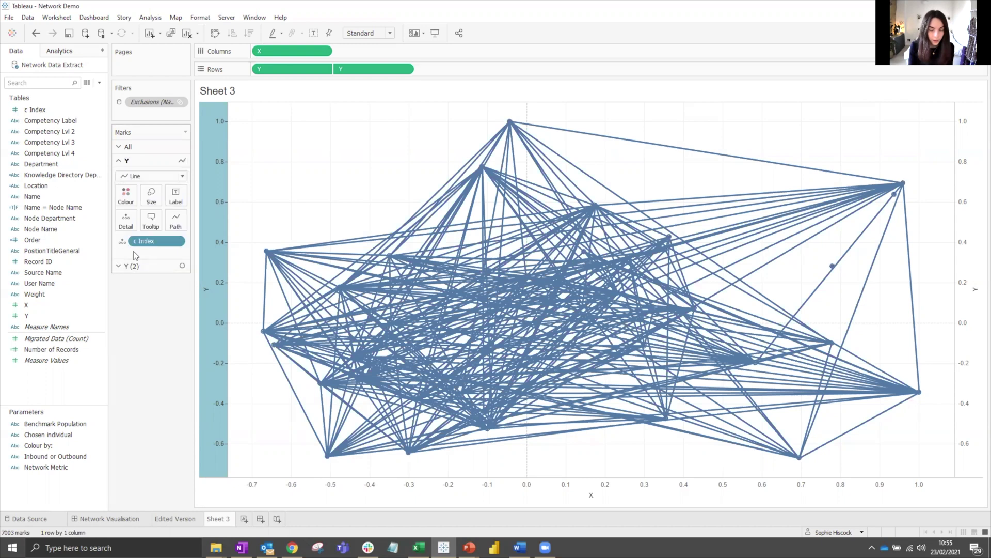
click(125, 267)
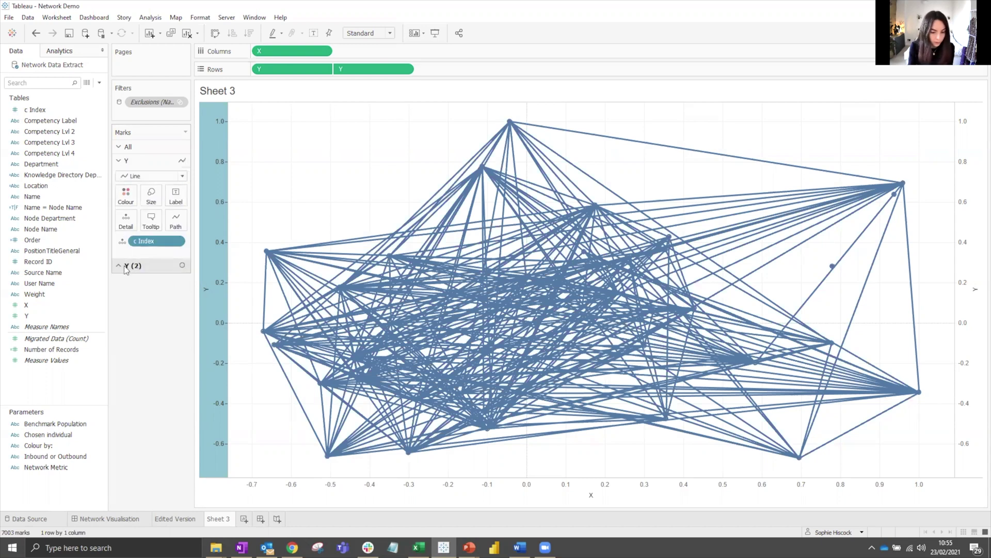
drag(52, 207, 150, 211)
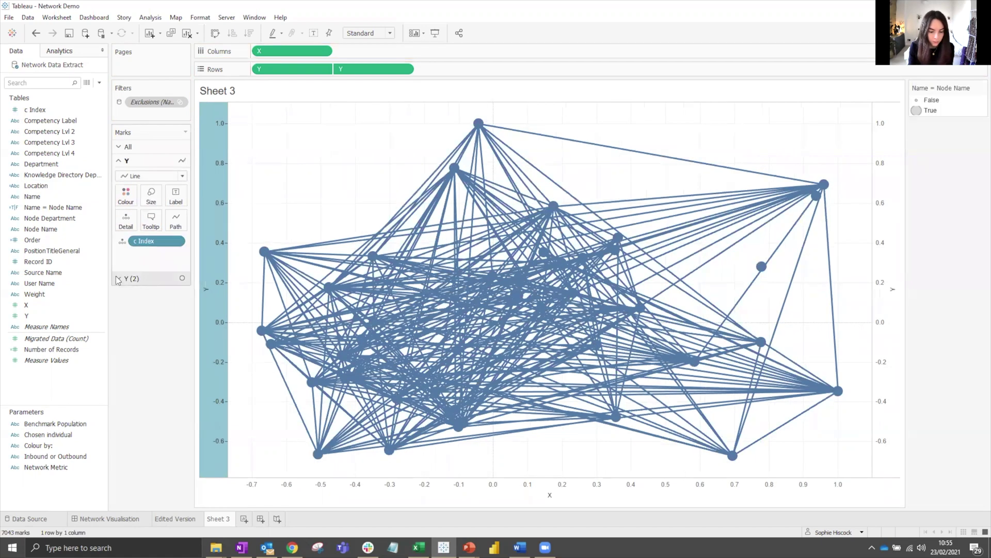
click(118, 279)
click(177, 255)
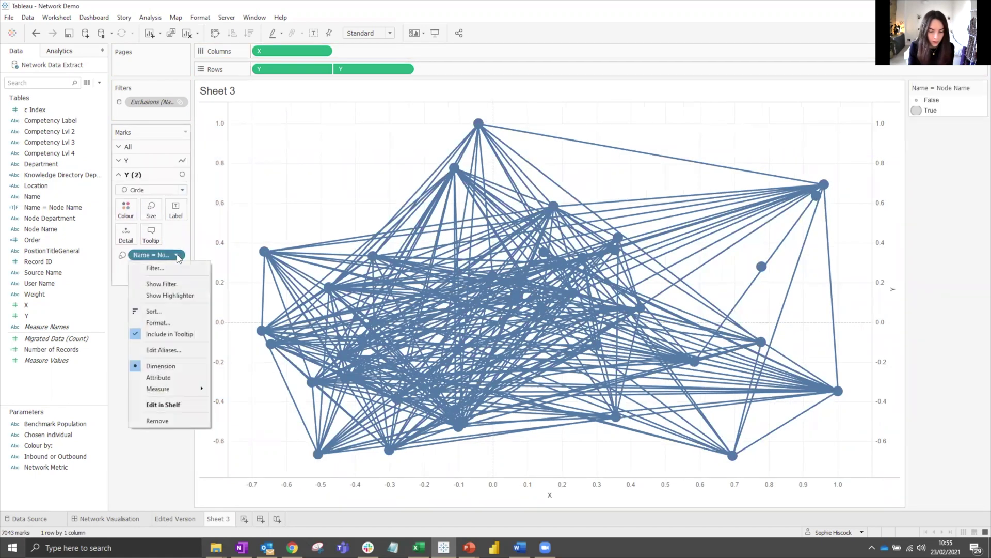
click(154, 311)
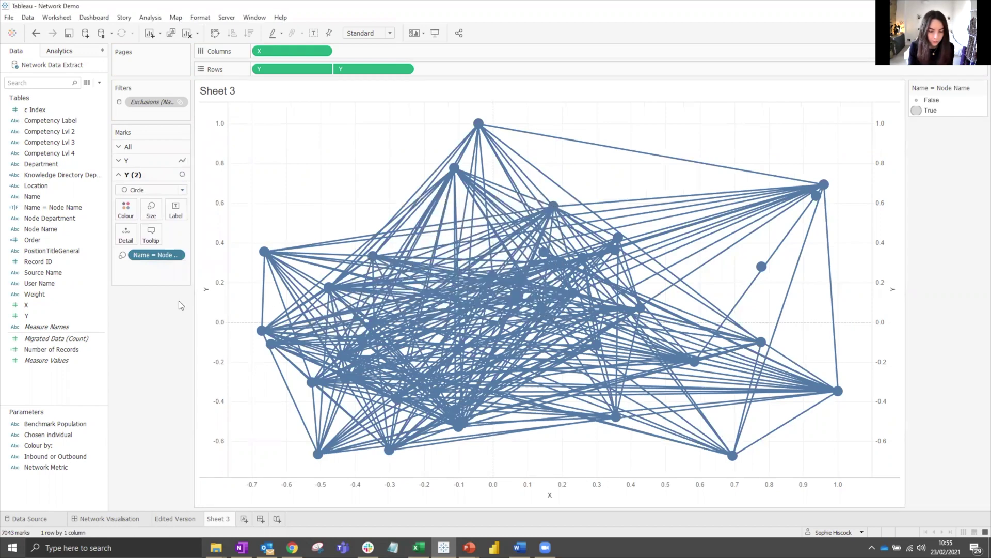
Add Name as detail on all layers and Node Name as detail on the circles.
click(118, 147)
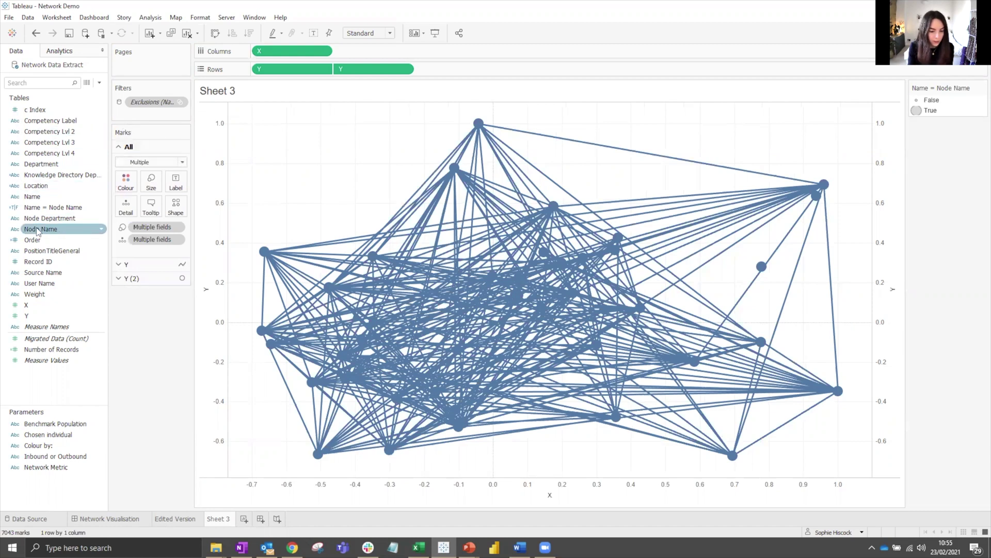
drag(31, 196, 125, 207)
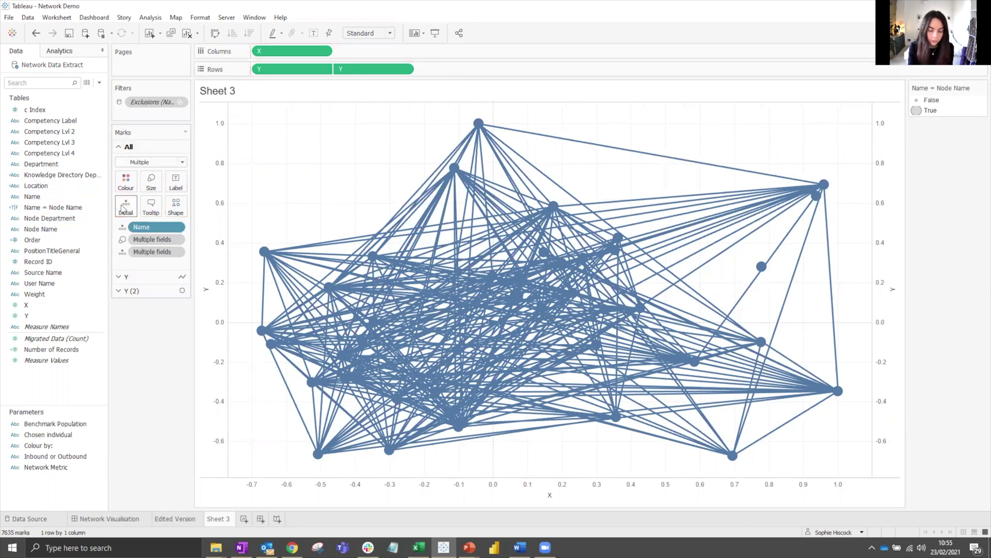
click(119, 292)
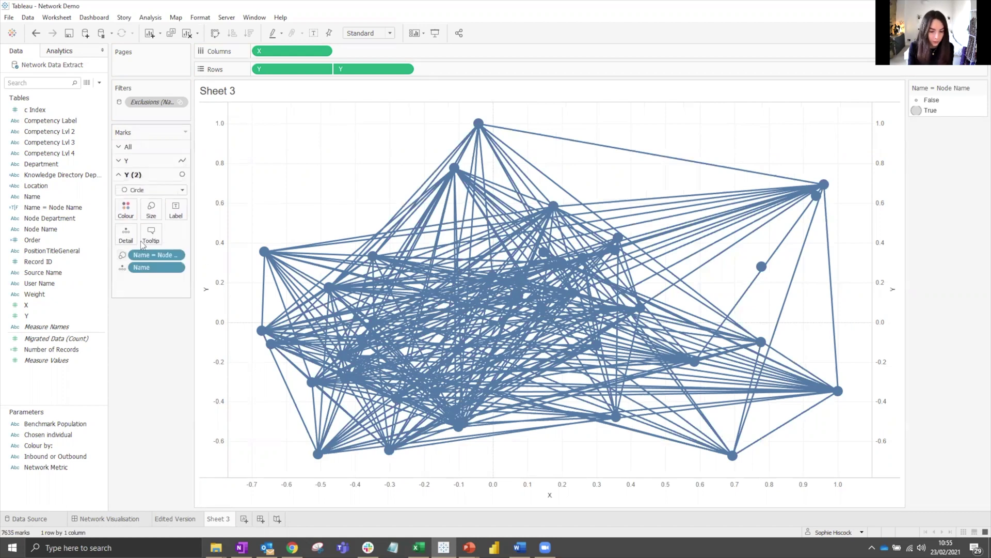
click(45, 219)
drag(45, 228, 125, 233)
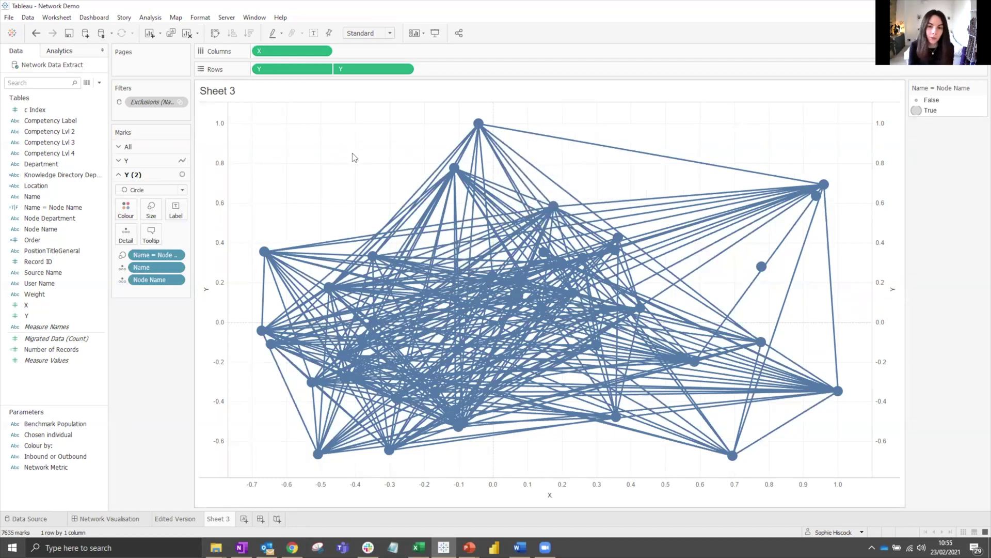
Label the node circles with Node Name only, shown just for highlighted marks.
drag(158, 272, 175, 210)
drag(142, 298, 175, 211)
click(177, 212)
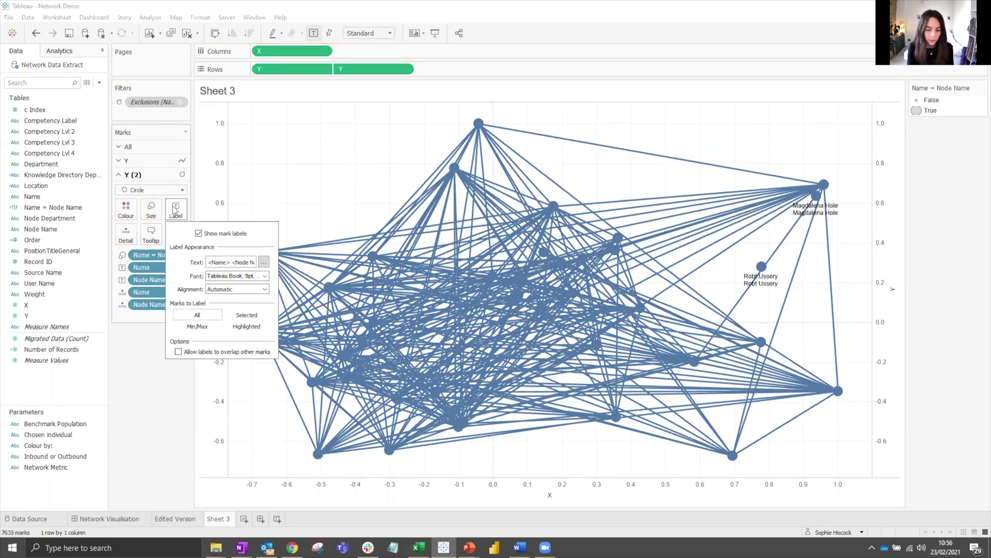
click(263, 261)
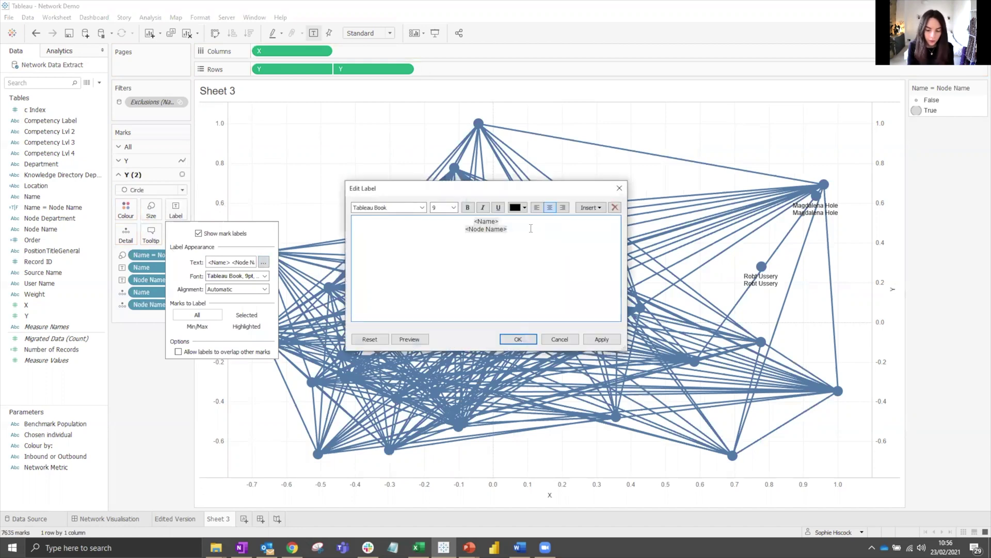
drag(531, 229, 503, 221)
key(Delete)
key(Delete)
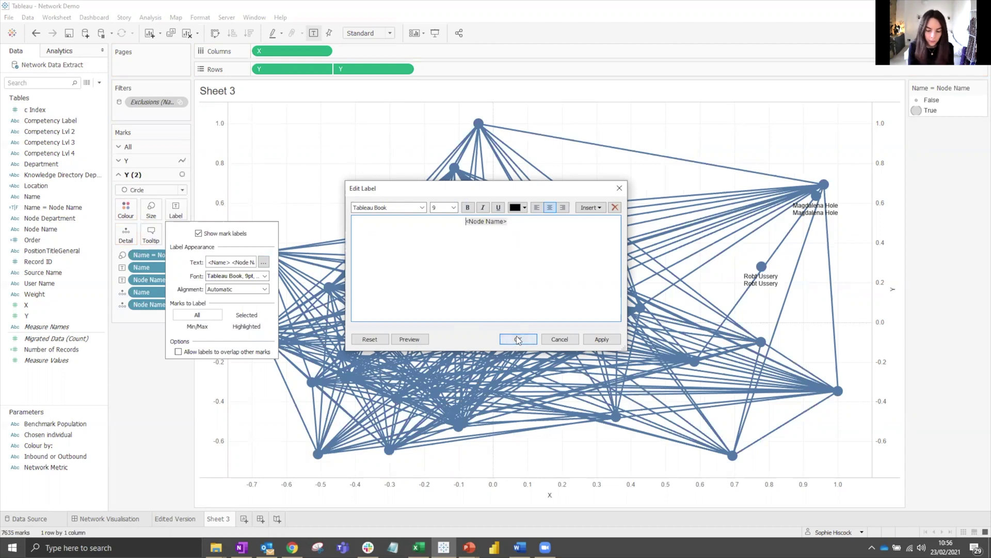
click(517, 339)
click(247, 326)
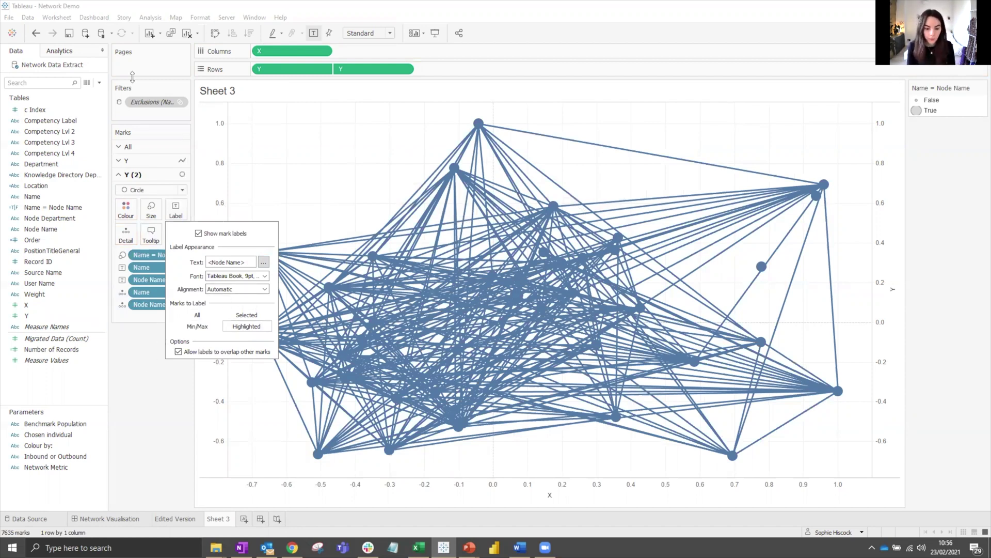
Add a highlight action on the Name field and test it by selecting a node.
click(151, 351)
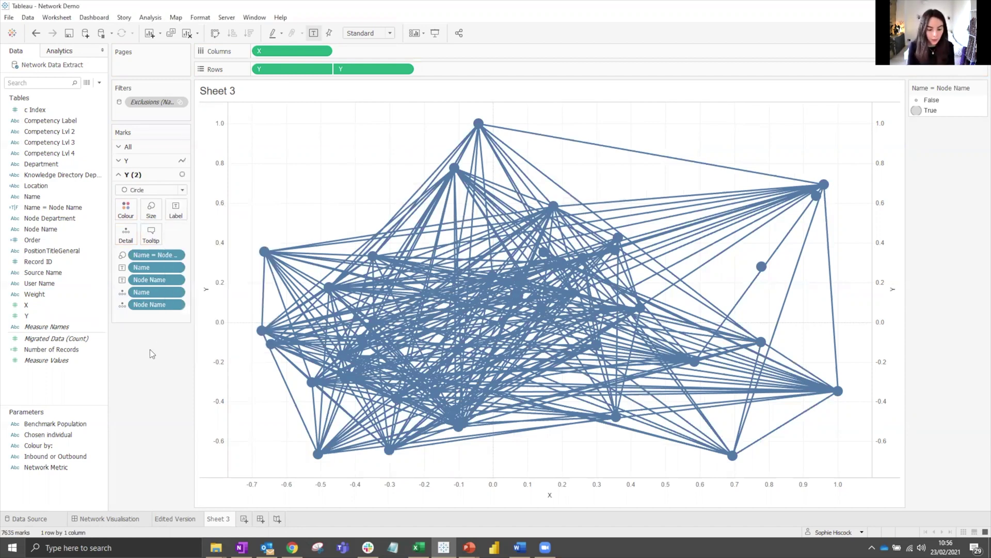
click(65, 18)
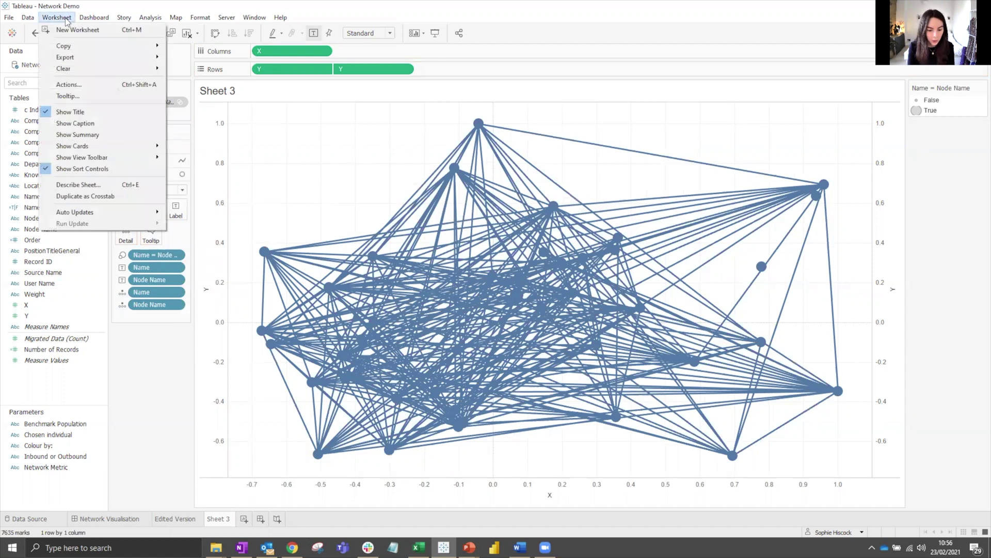
click(96, 85)
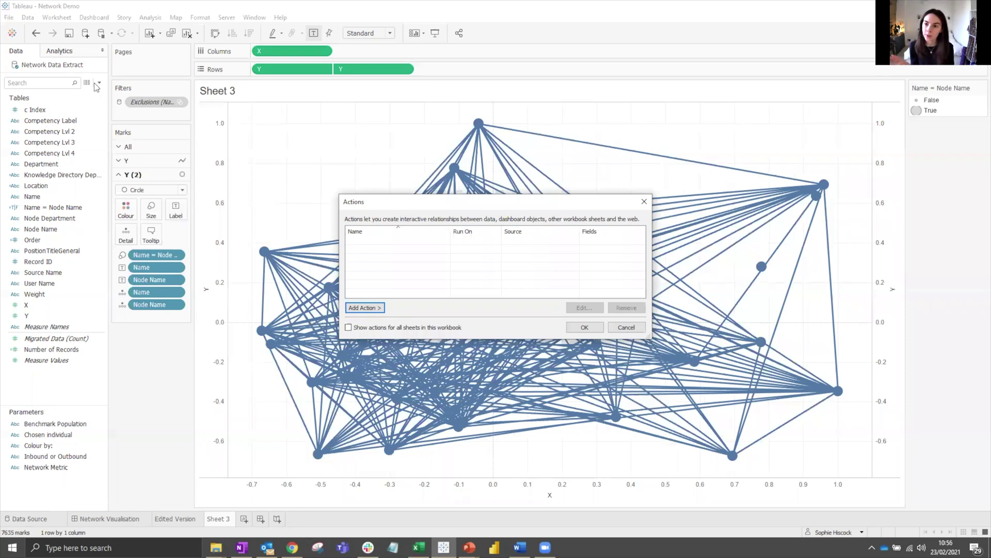
click(376, 309)
click(407, 320)
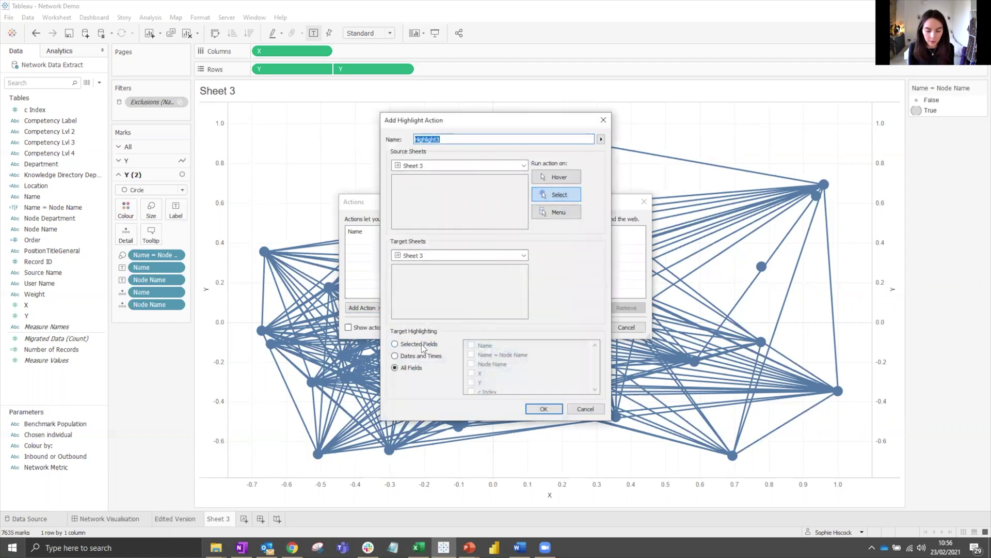
click(395, 344)
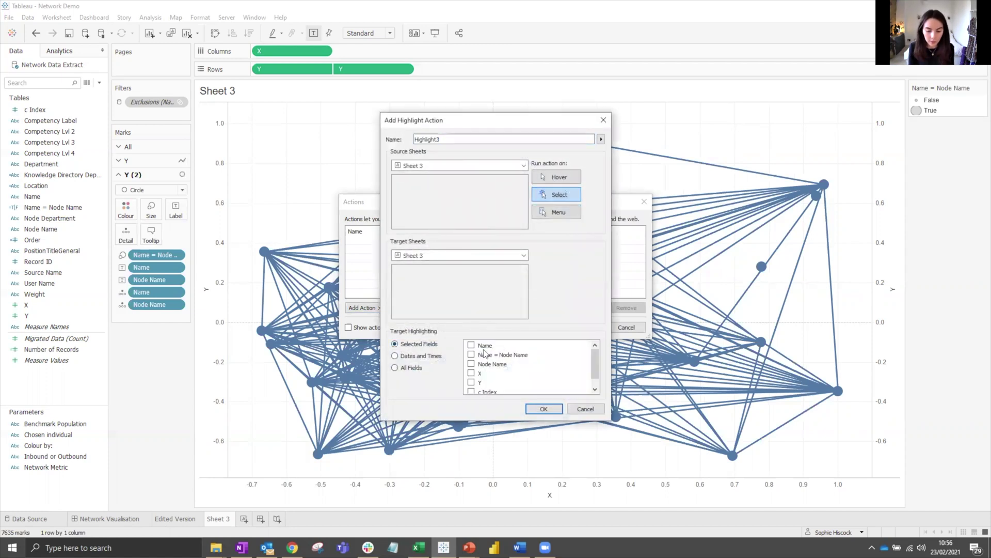
click(544, 408)
click(574, 328)
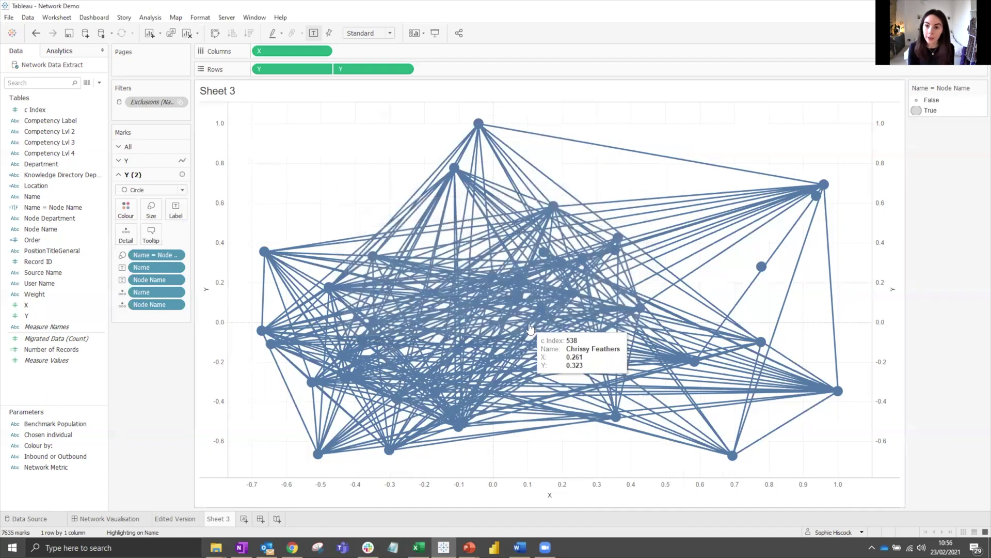
click(456, 170)
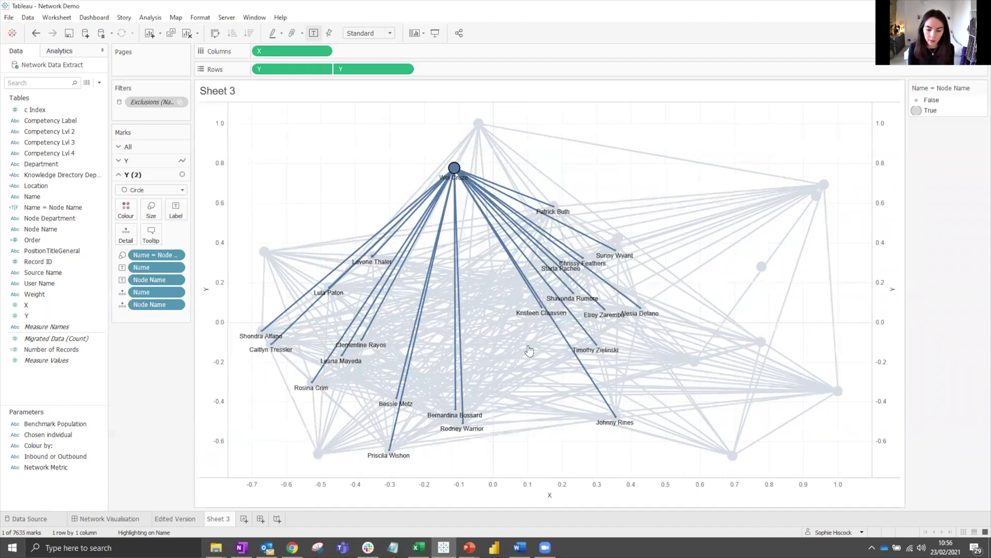
click(457, 170)
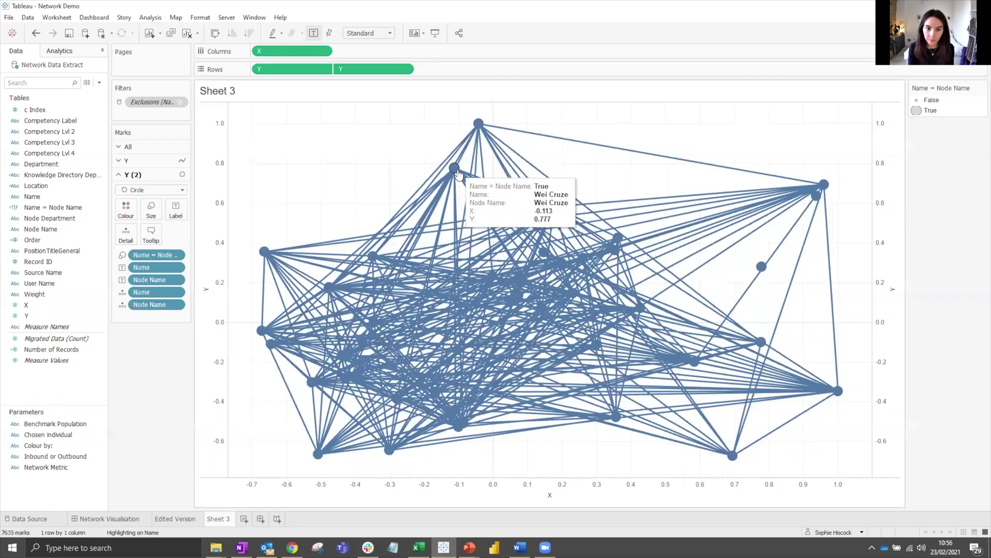
Add Node Department to the node tooltip, showing the name plus a Department line.
click(153, 239)
key(Escape)
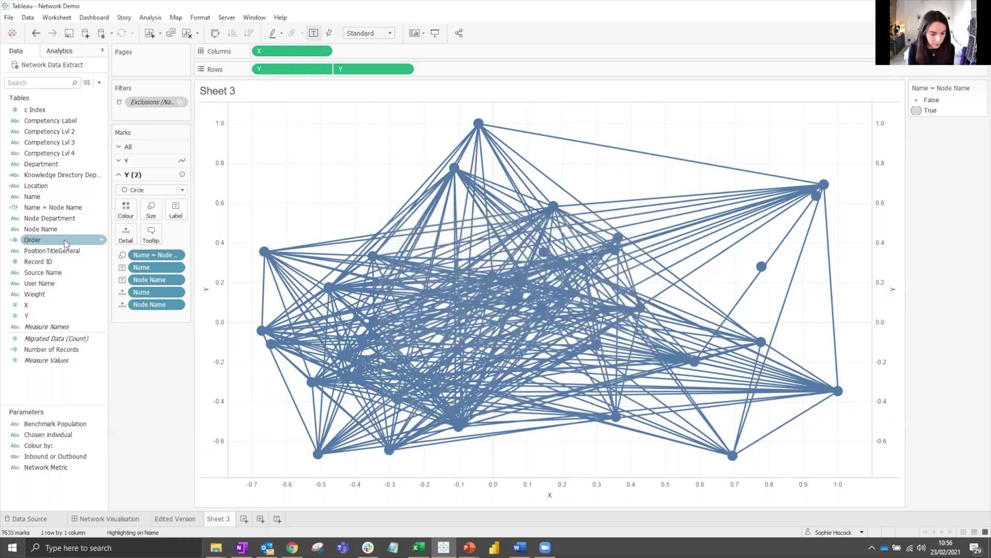
drag(49, 218, 150, 239)
click(151, 235)
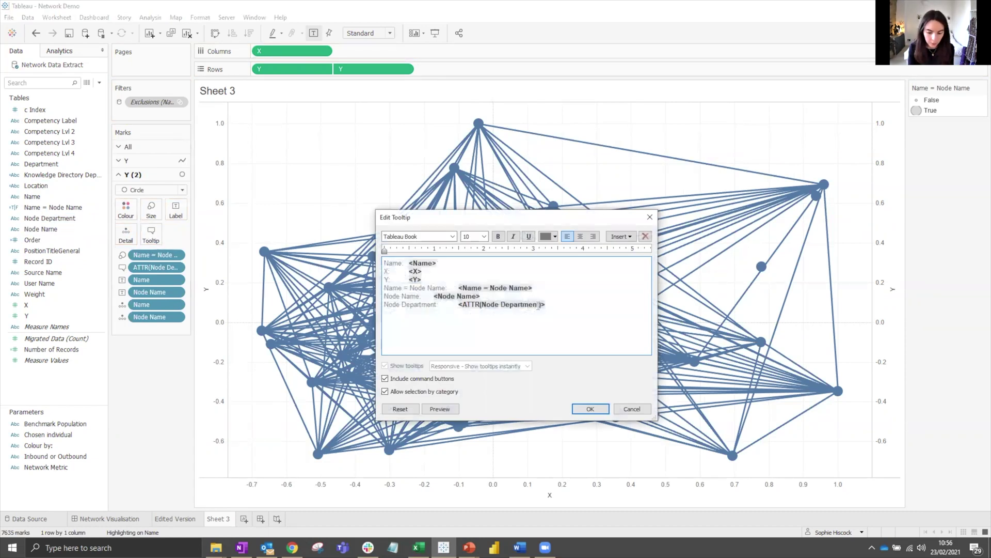
key(BackSpace)
text(<Node Name>   Department: <ATTR(Node Department)>)
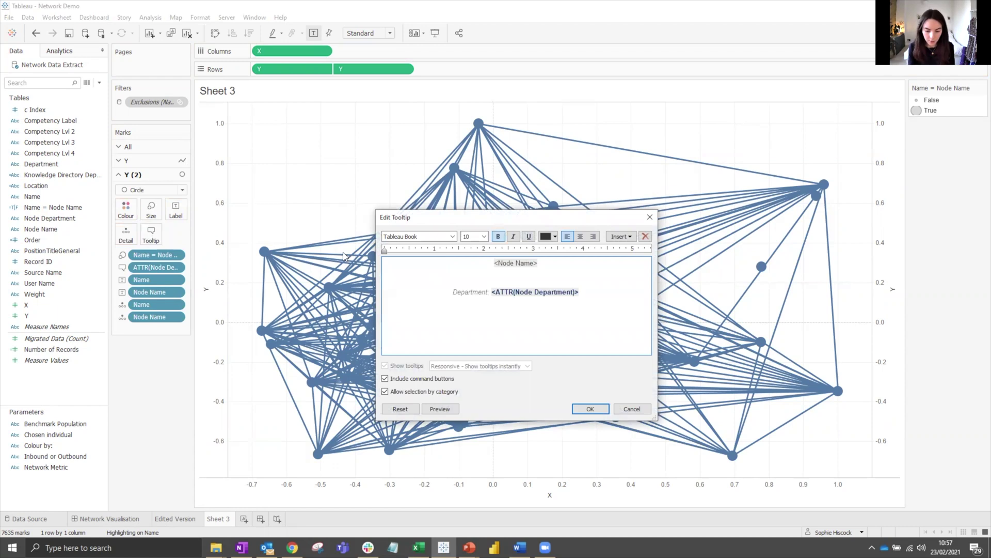
click(590, 409)
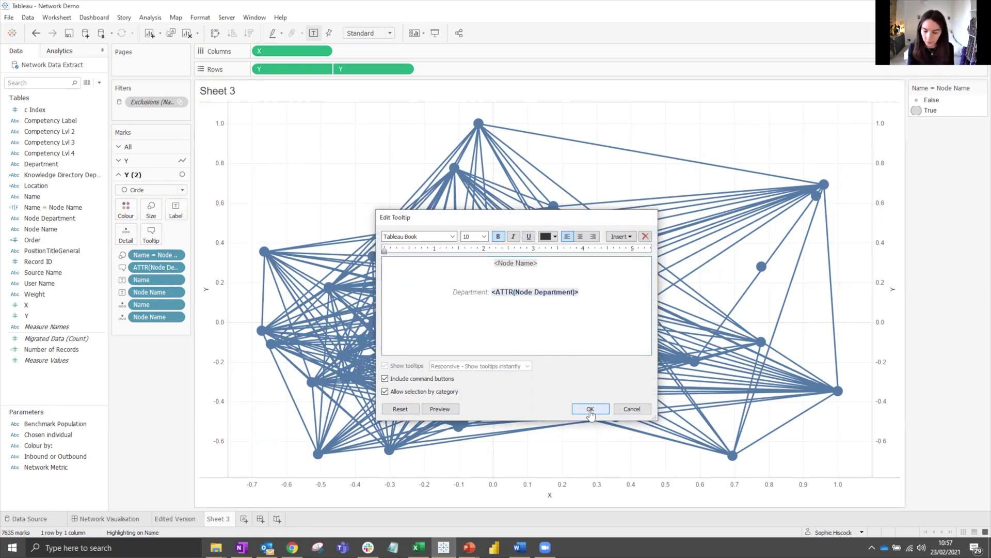
Clear all tooltip text from the connecting line layer.
click(126, 160)
click(148, 220)
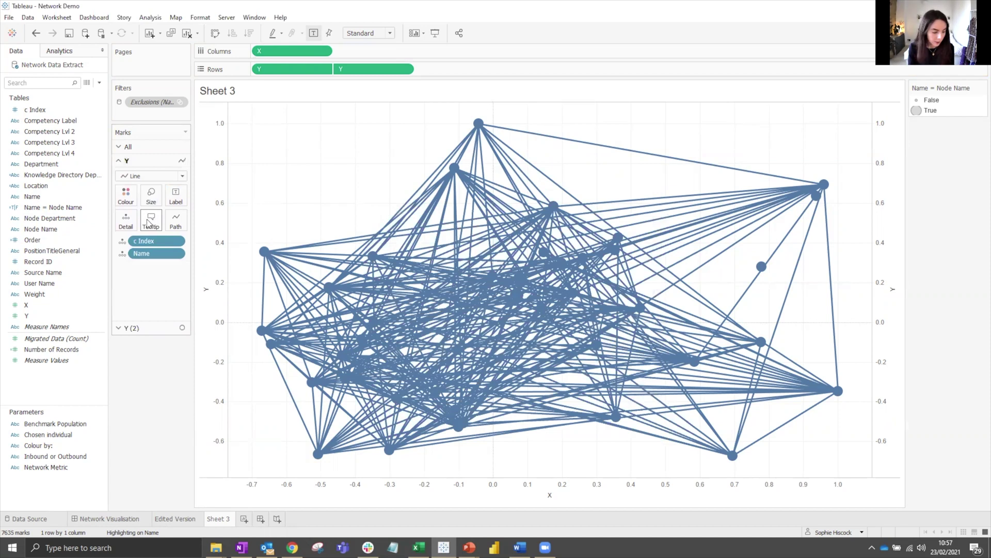
key(ctrl+a)
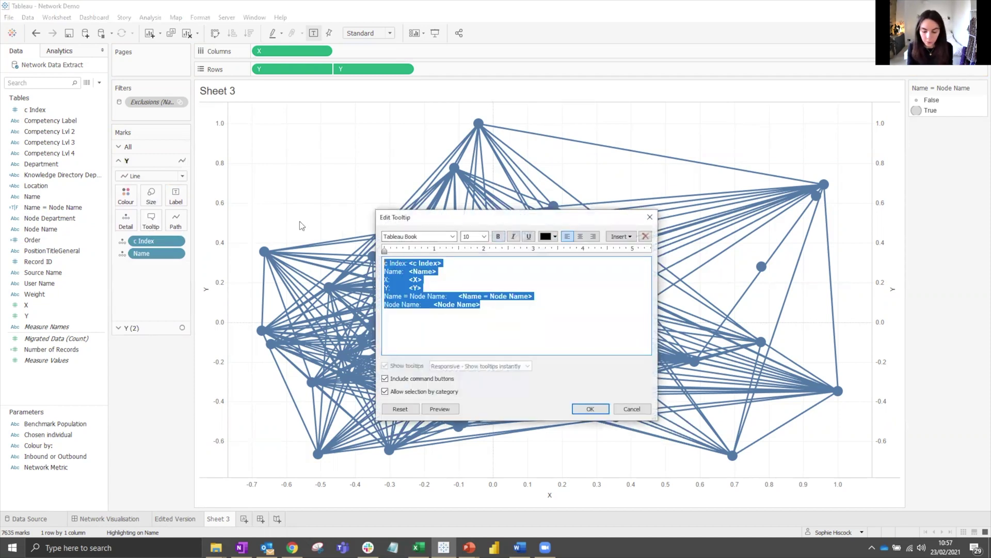
key(Delete)
click(591, 409)
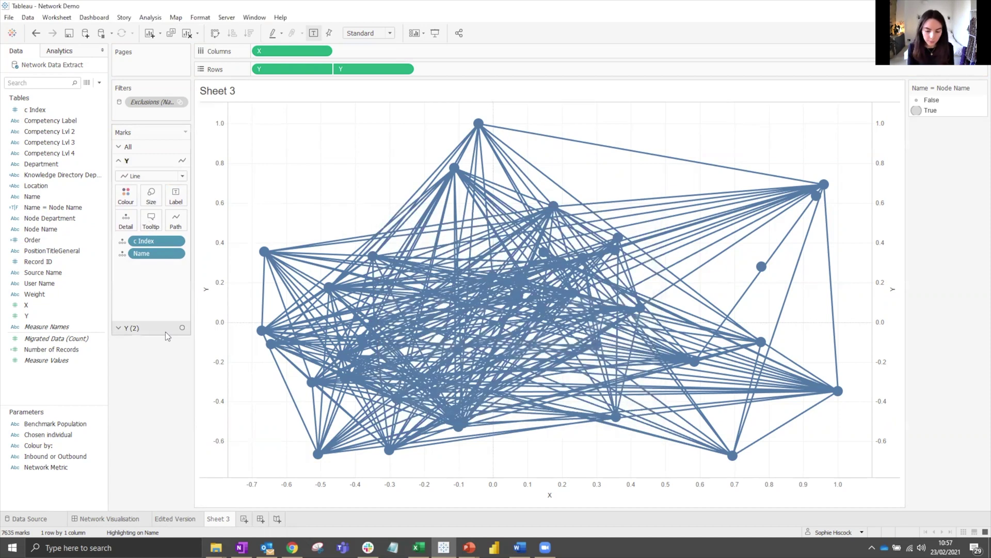
click(164, 330)
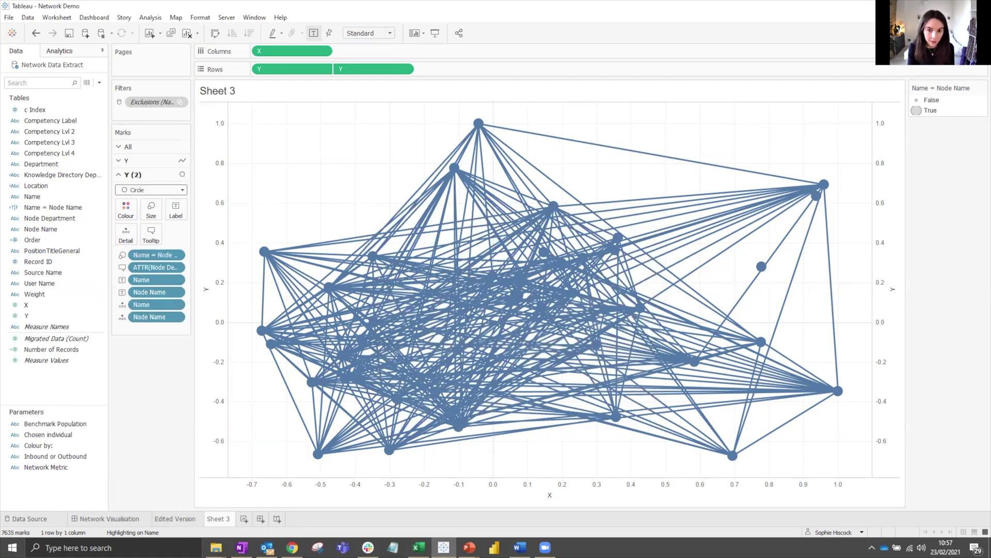
Colour the nodes by Node Department and make the edge lines thinner.
drag(49, 218, 131, 211)
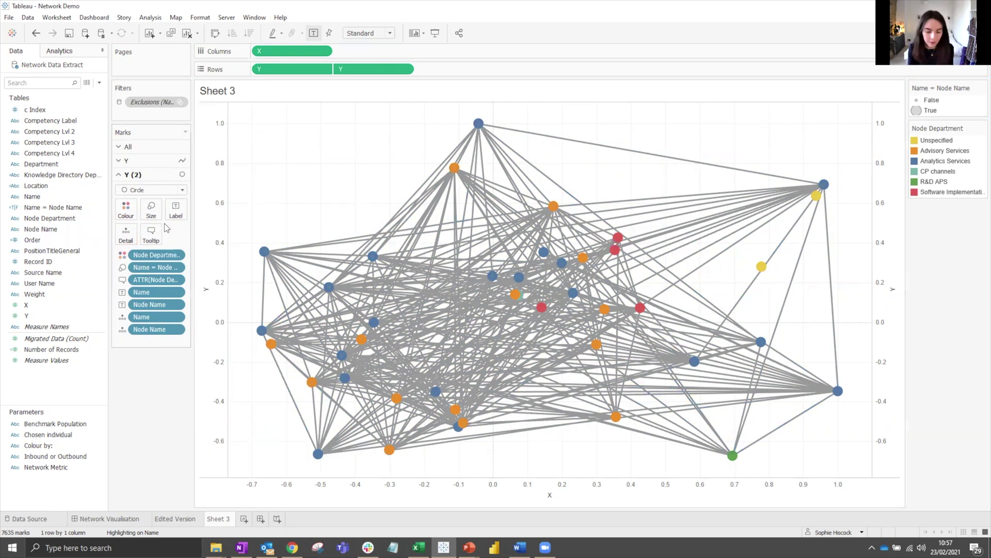
click(122, 161)
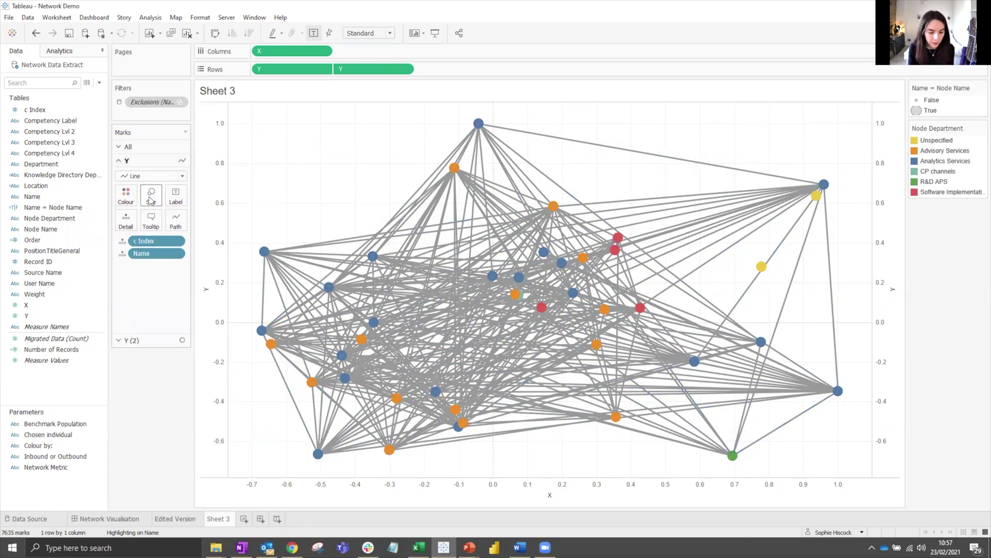
click(150, 200)
drag(192, 221, 160, 221)
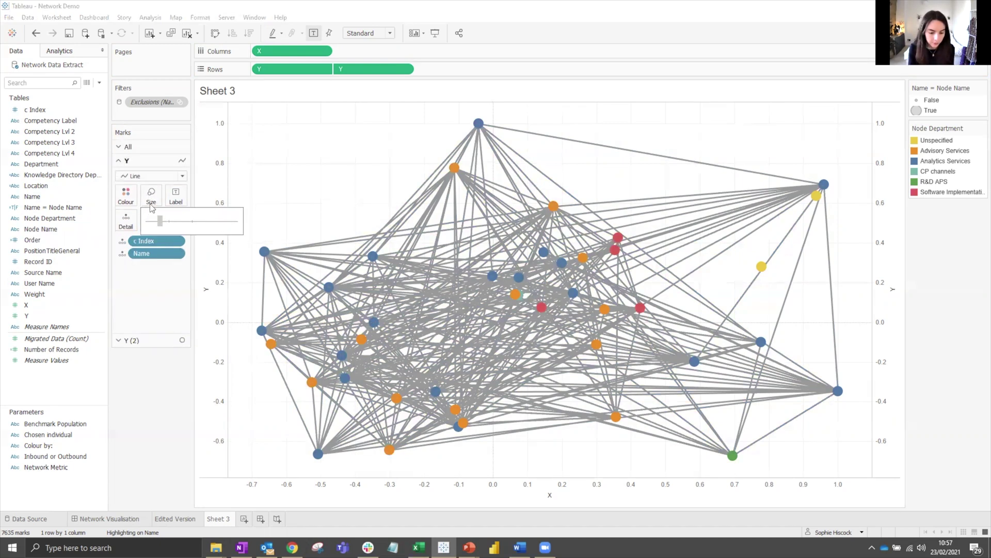
Make the edge lines light grey at 62% opacity.
click(126, 195)
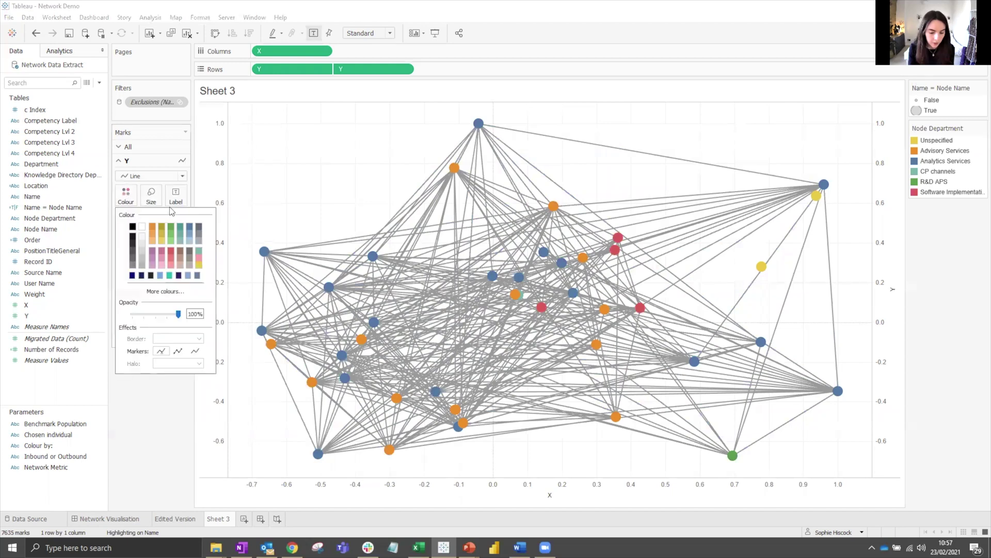
click(141, 266)
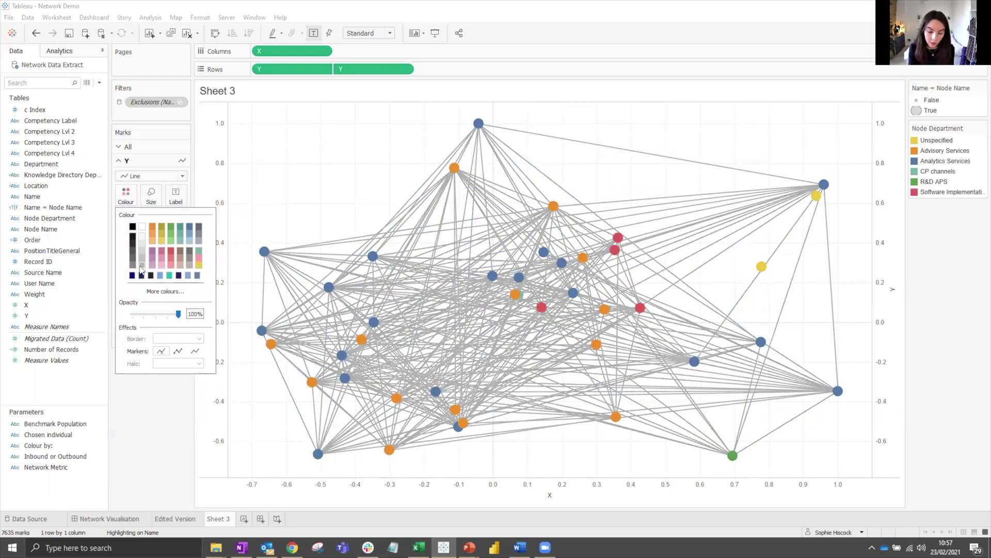
drag(178, 314, 161, 318)
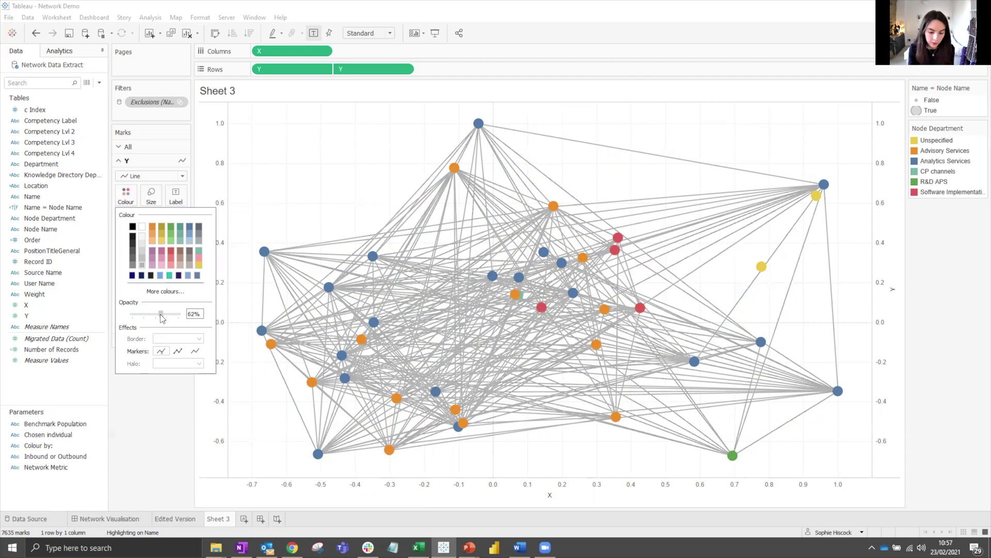
click(156, 406)
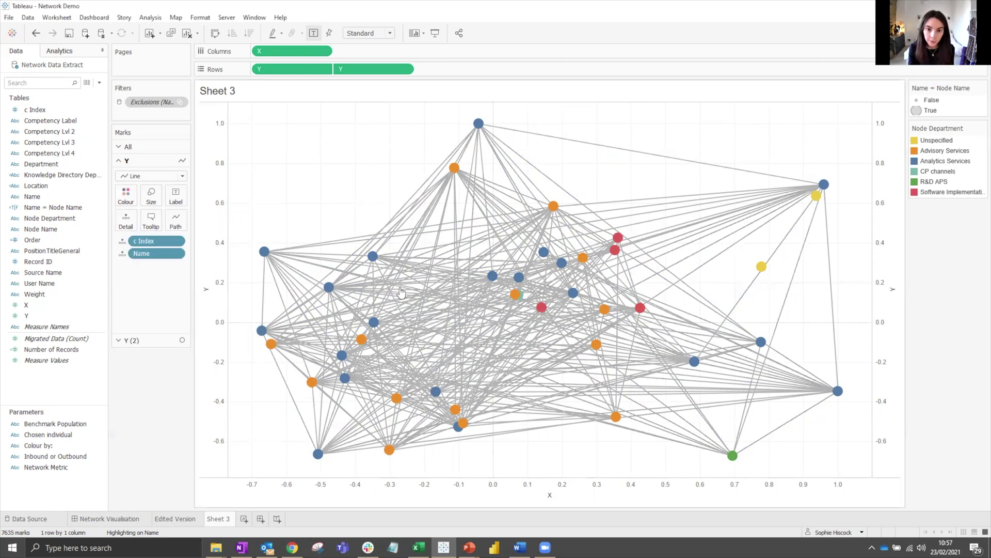
Set the chart's grid lines and zero lines to None.
right_click(332, 150)
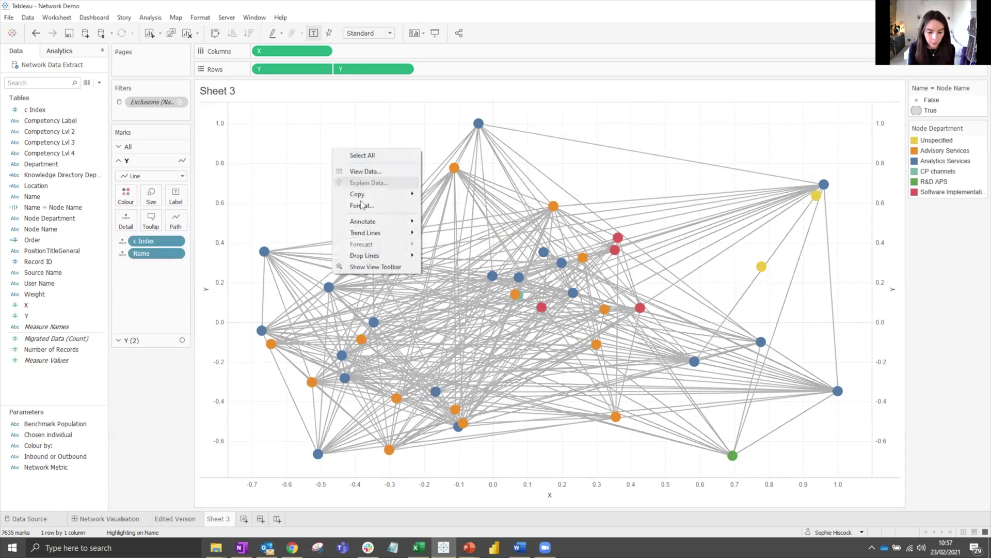
click(356, 204)
click(63, 68)
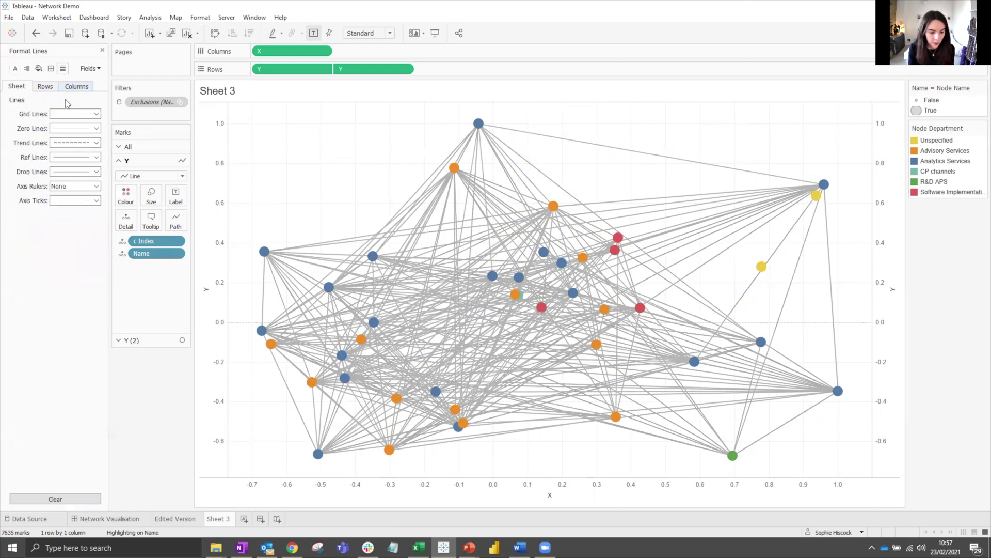
click(75, 113)
click(34, 122)
click(75, 128)
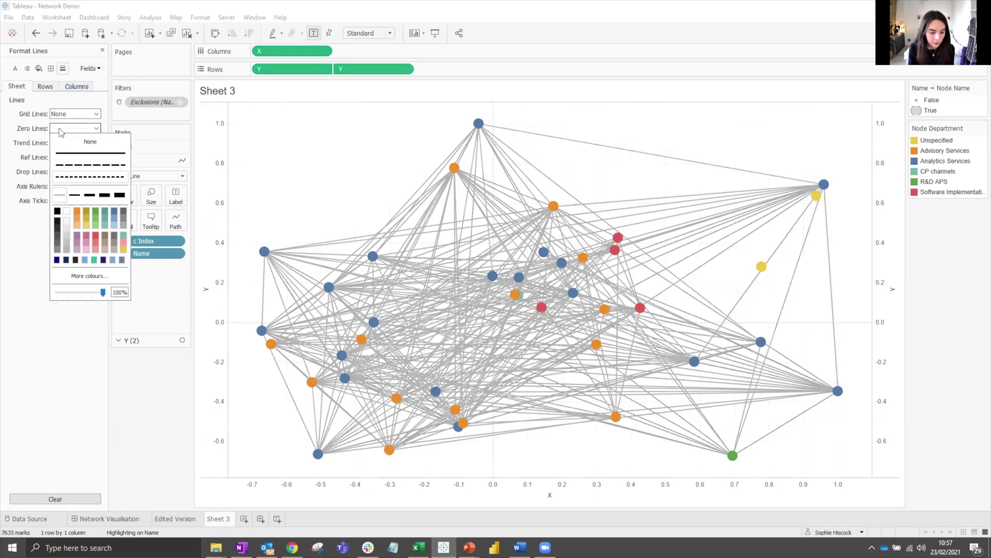
click(90, 141)
Hide the Y and X axis headers, then view the Edited Version sheet.
click(212, 150)
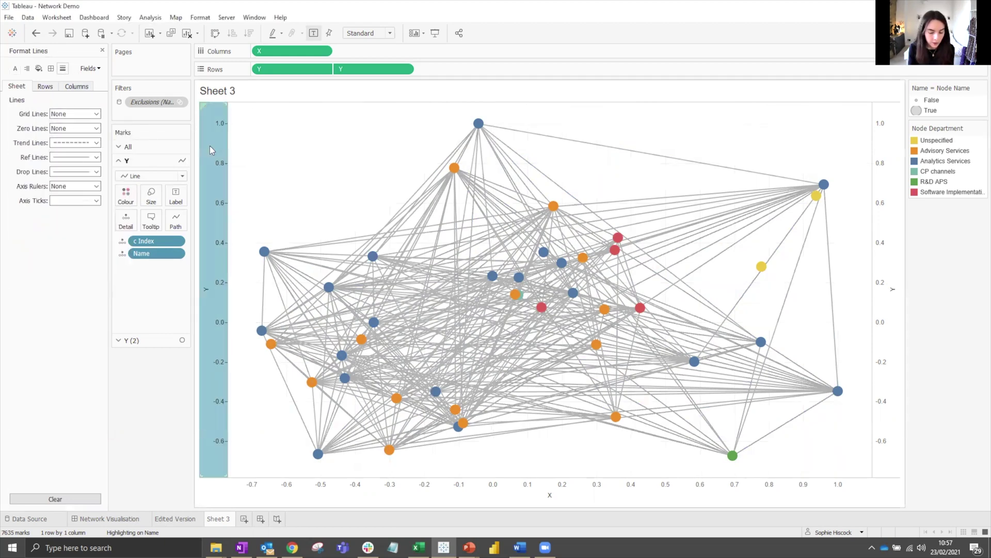
right_click(212, 151)
click(266, 282)
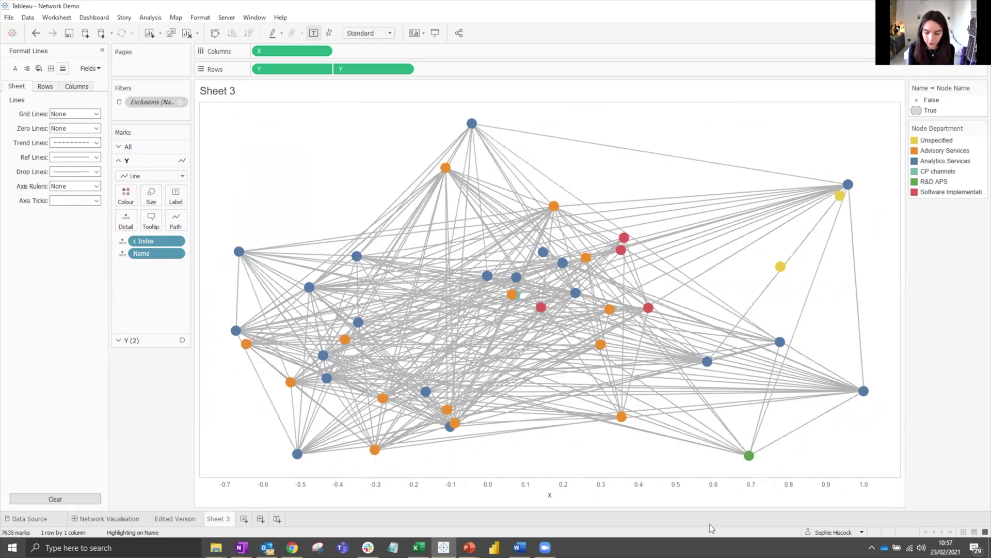
click(688, 491)
right_click(687, 490)
click(691, 471)
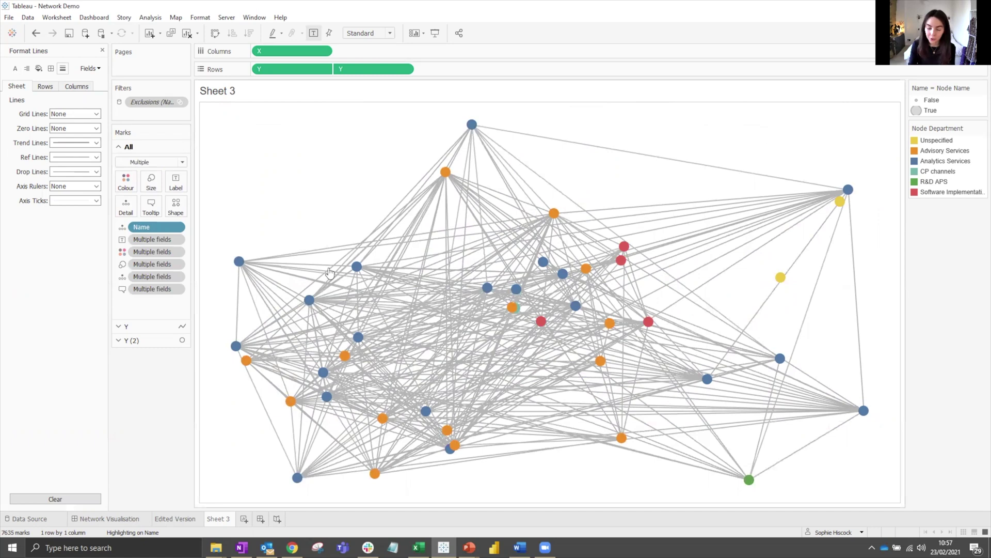
click(180, 522)
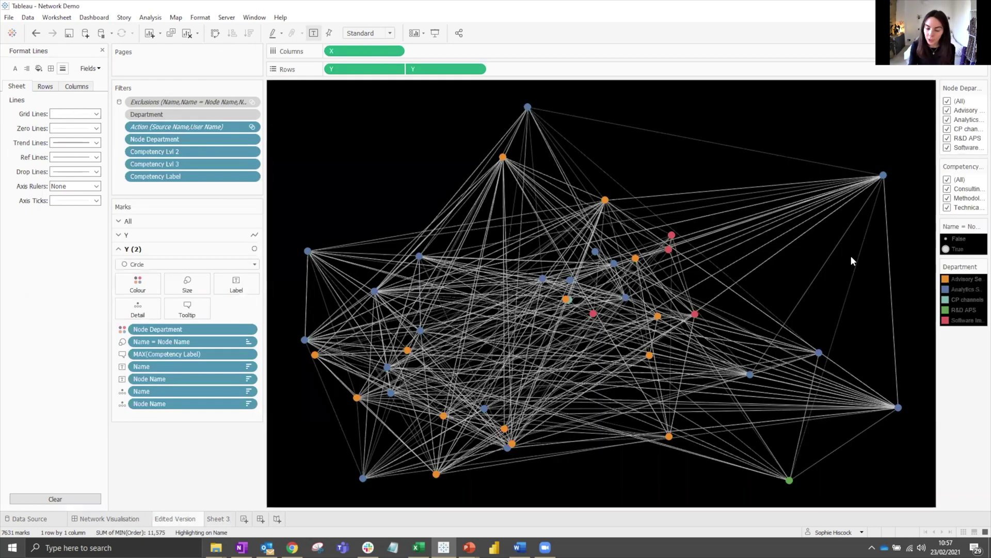
Preview one node's highlighted connections and tooltip, clear it, then bring up the published dashboard.
click(504, 161)
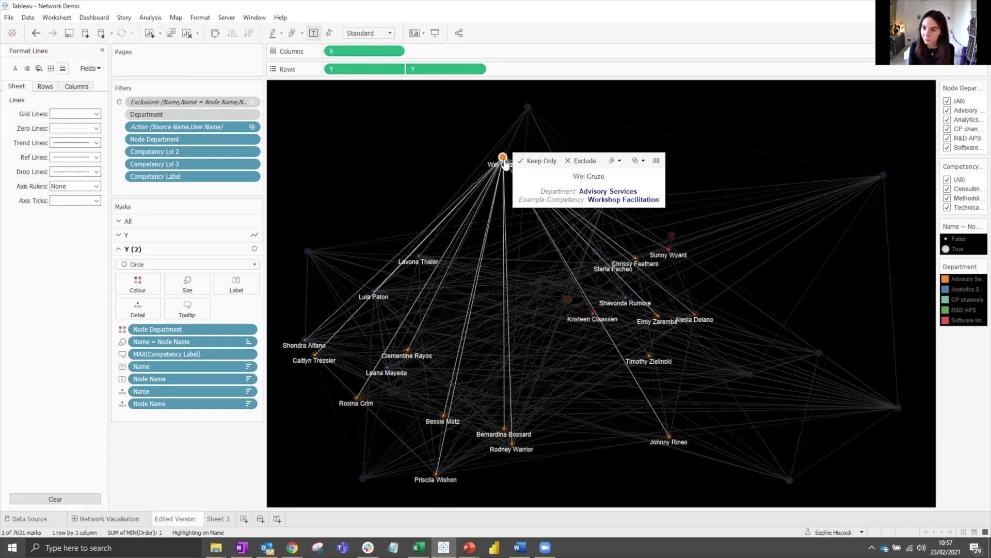
click(504, 161)
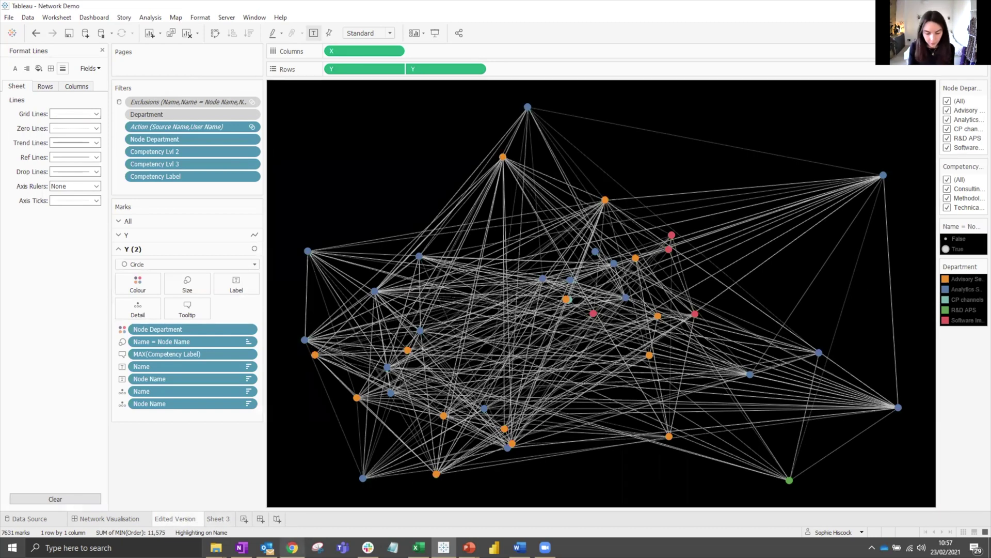
click(293, 548)
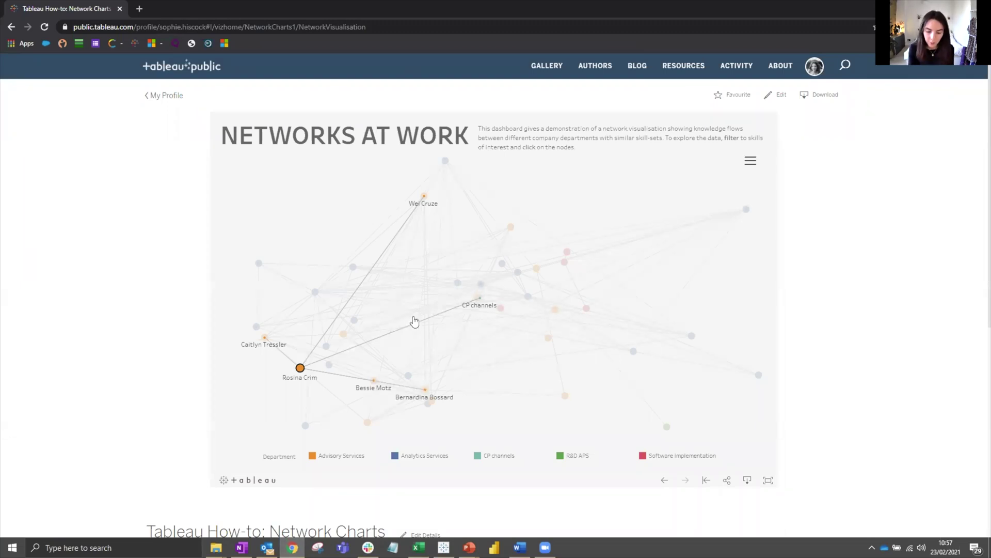
Clear the earlier node highlight and briefly show, then hide, the dashboard's filter panel.
click(686, 281)
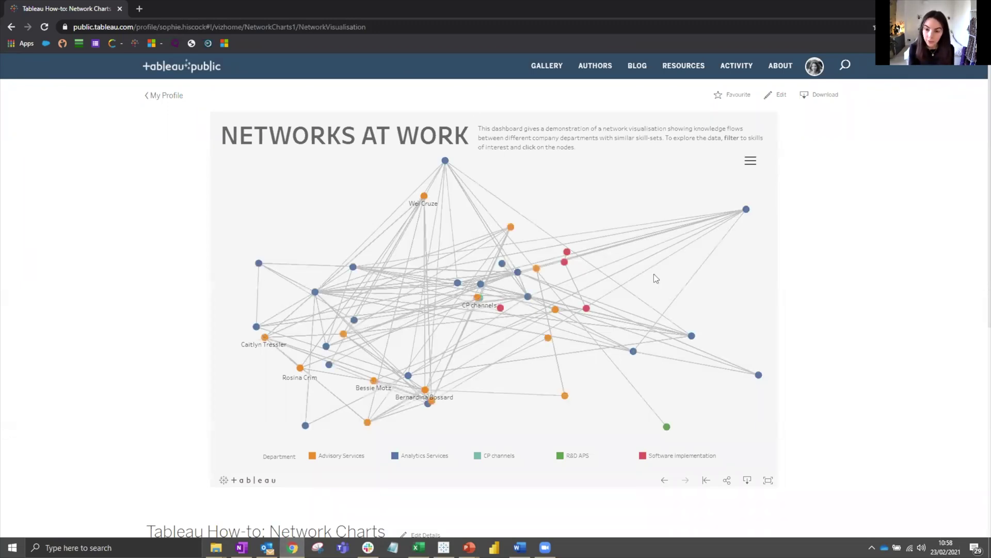
click(755, 161)
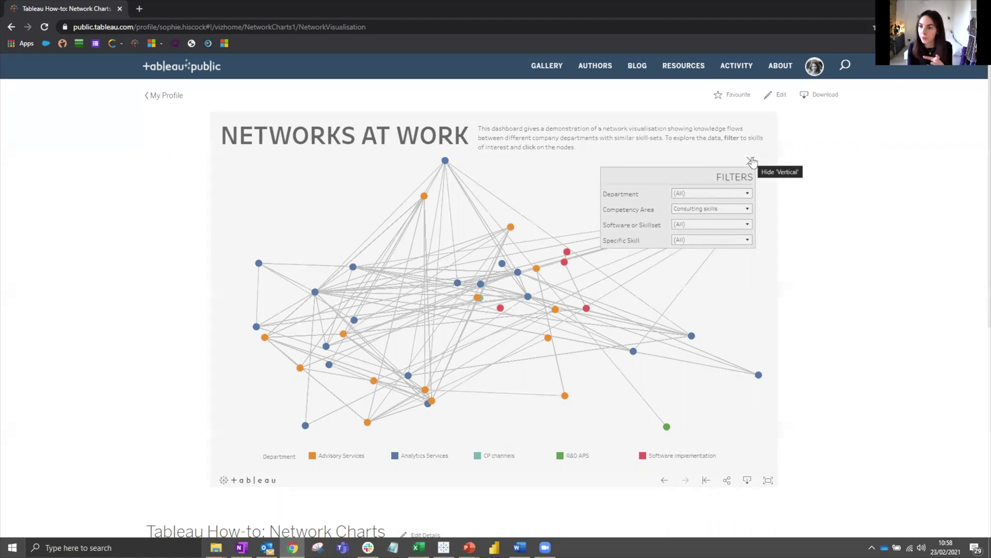
click(751, 161)
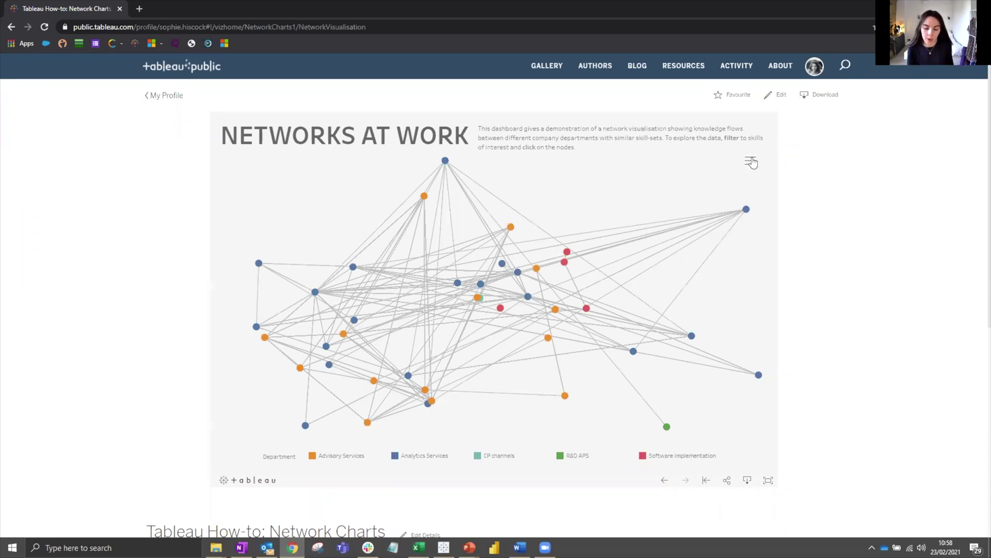
Highlight the links of three orange nodes and then the bottom-left blue node.
mouse_move(565, 399)
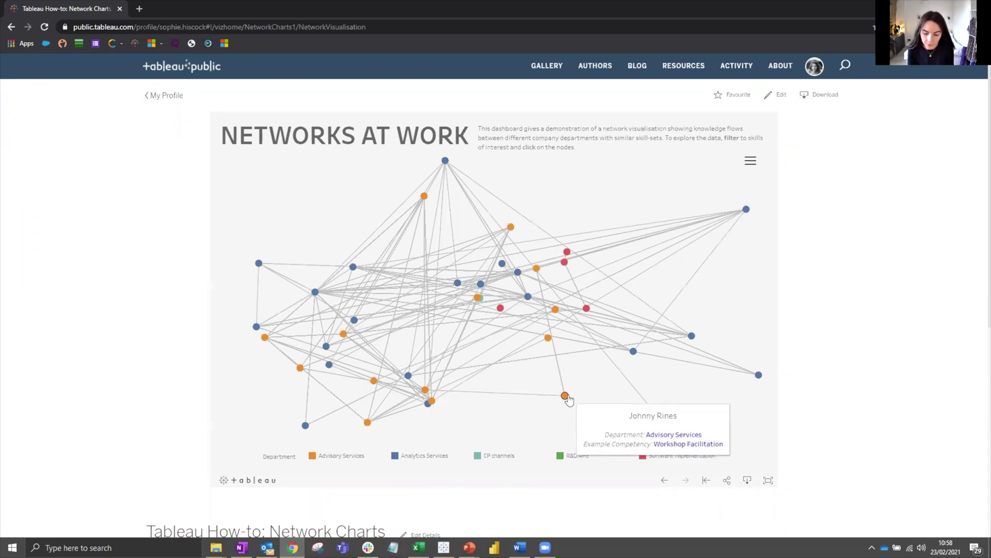
click(566, 397)
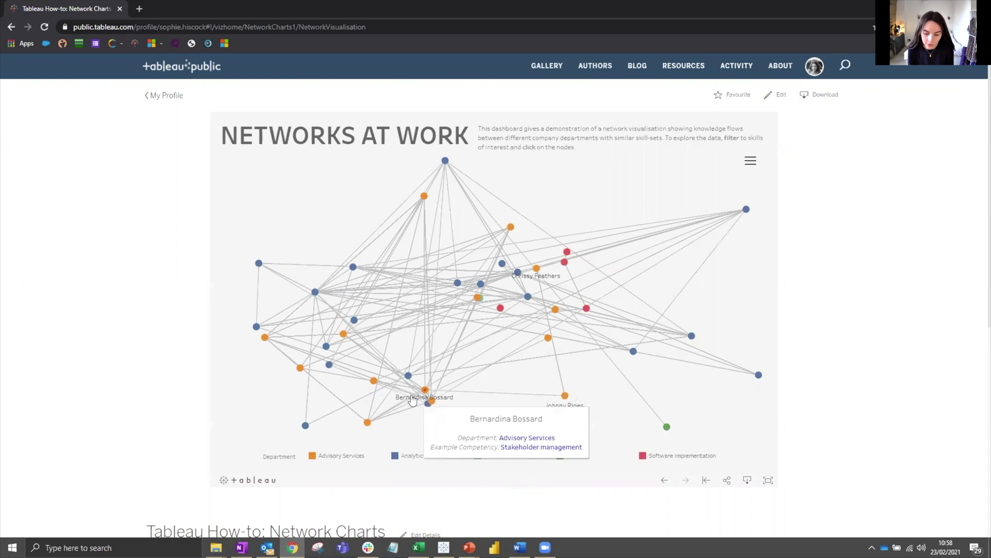
click(373, 384)
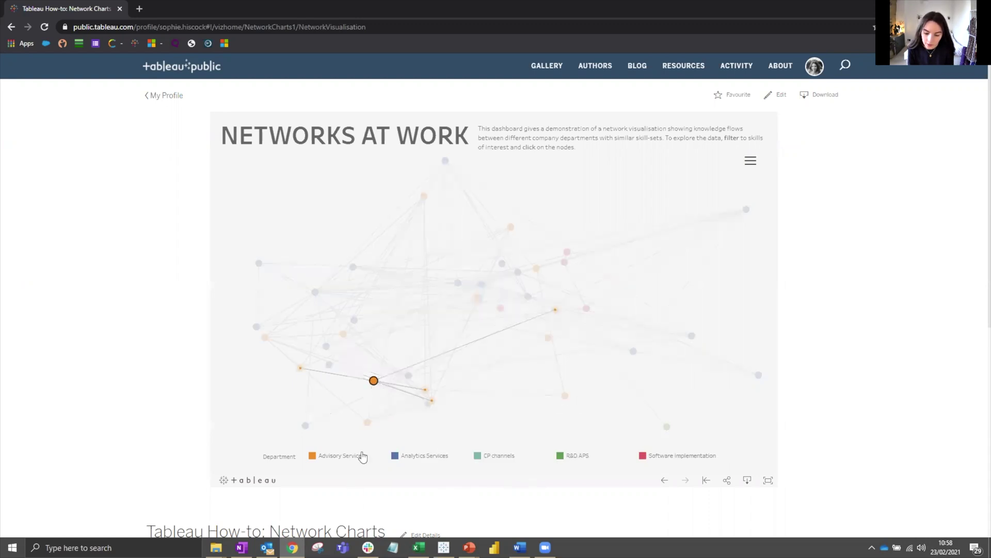
click(369, 423)
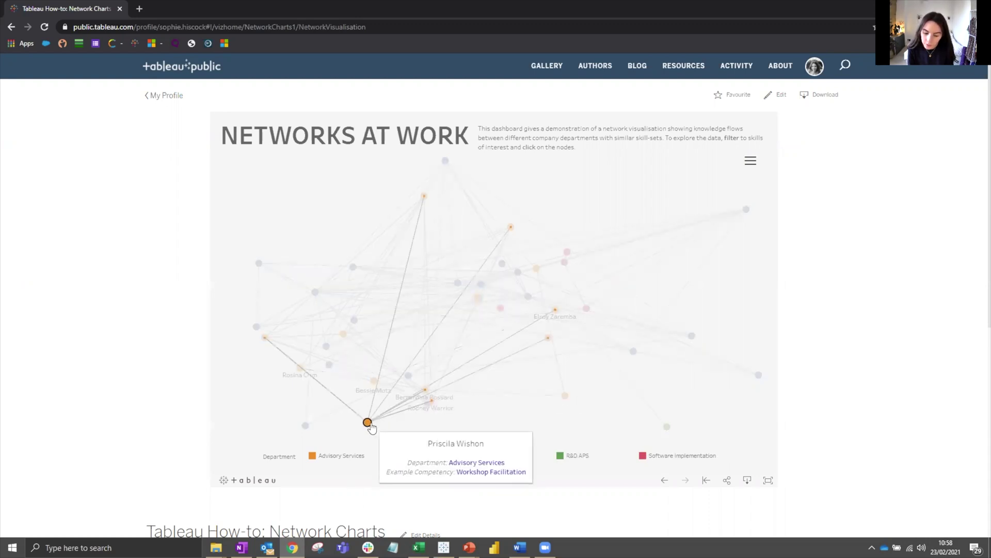
click(310, 429)
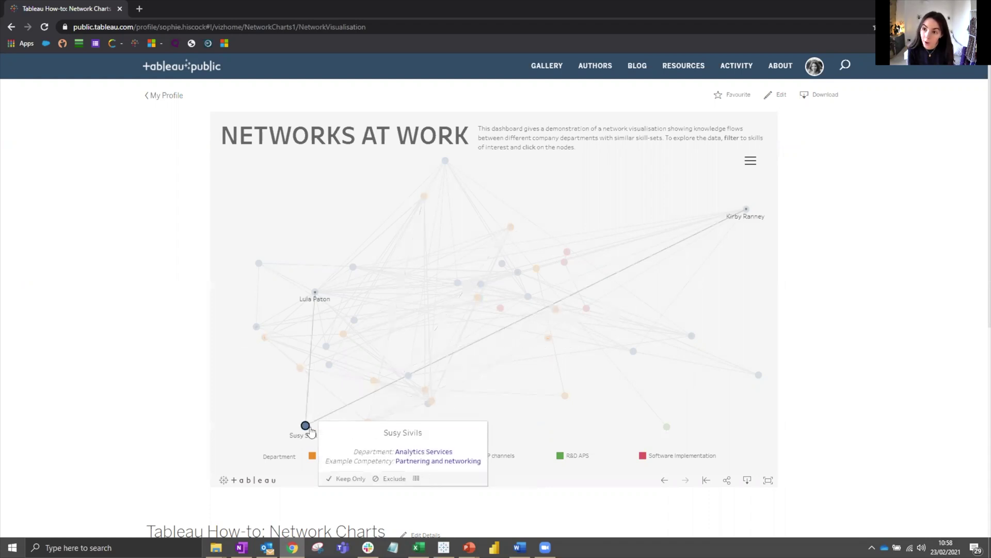